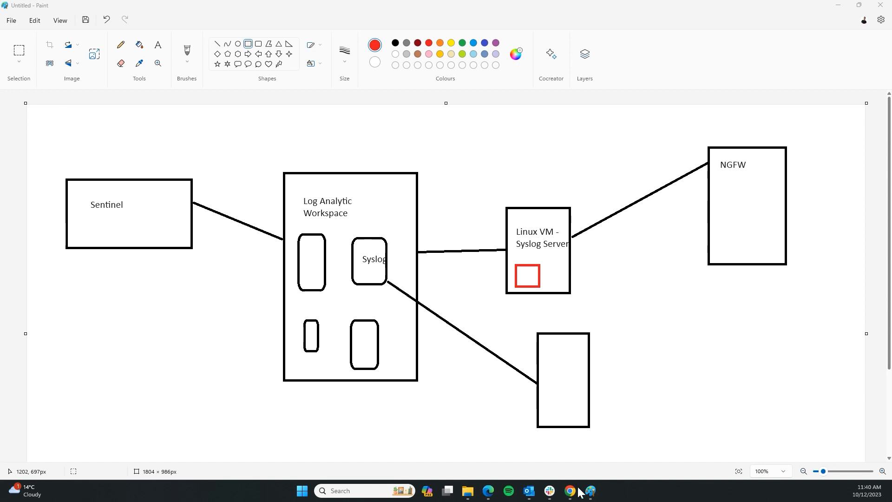
Step: Switch from Paint to the Azure portal and search the Marketplace for Sentinel from the Cyber_Lab resource group
mouse_move(571, 497)
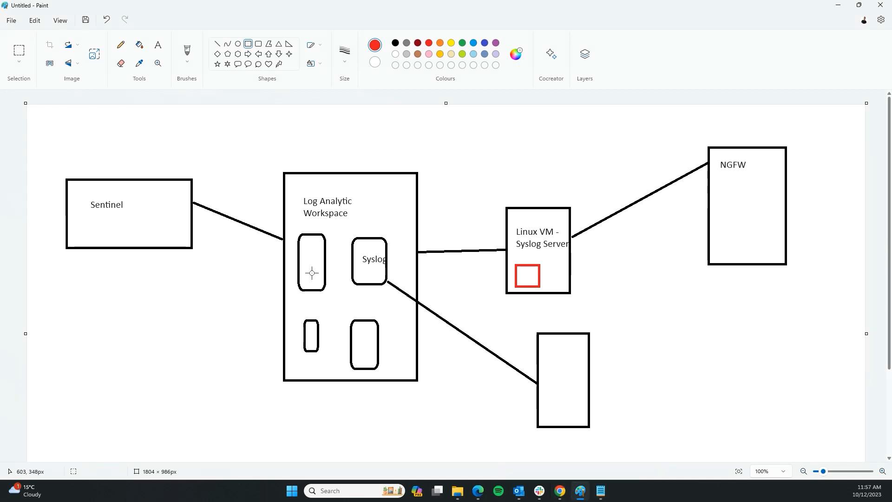
left_click(839, 8)
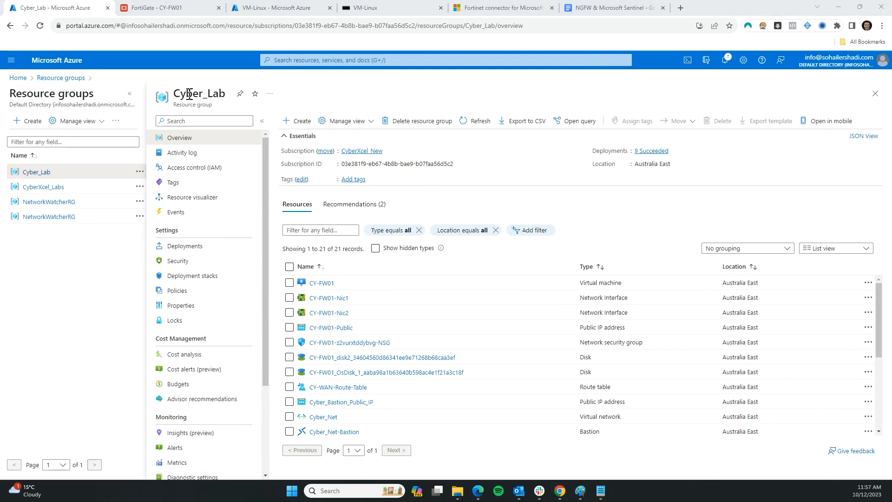
left_click(302, 122)
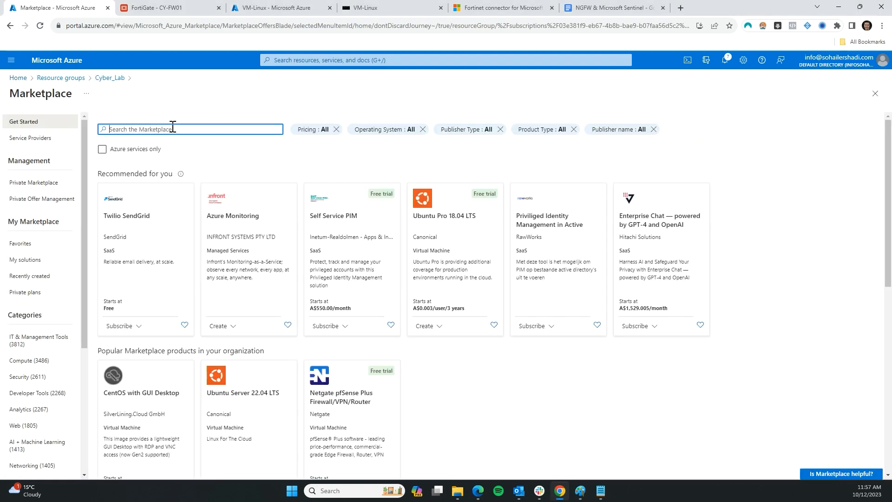
type("Sentinel")
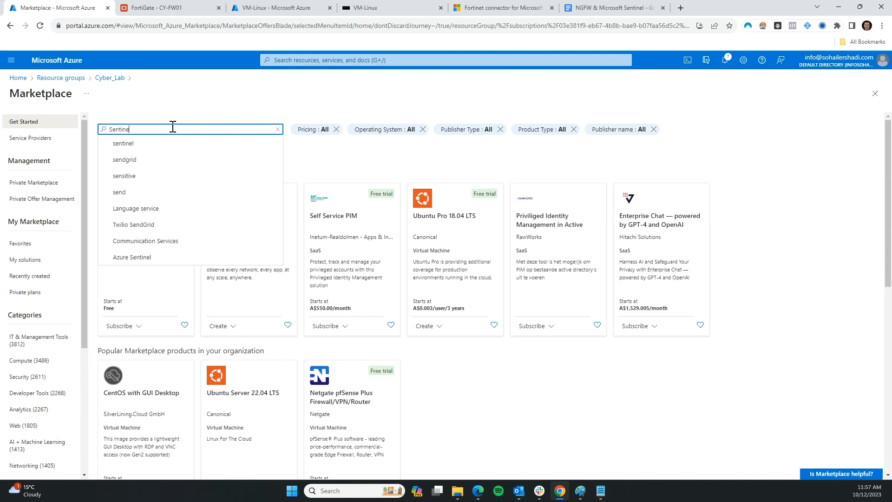
key("Return")
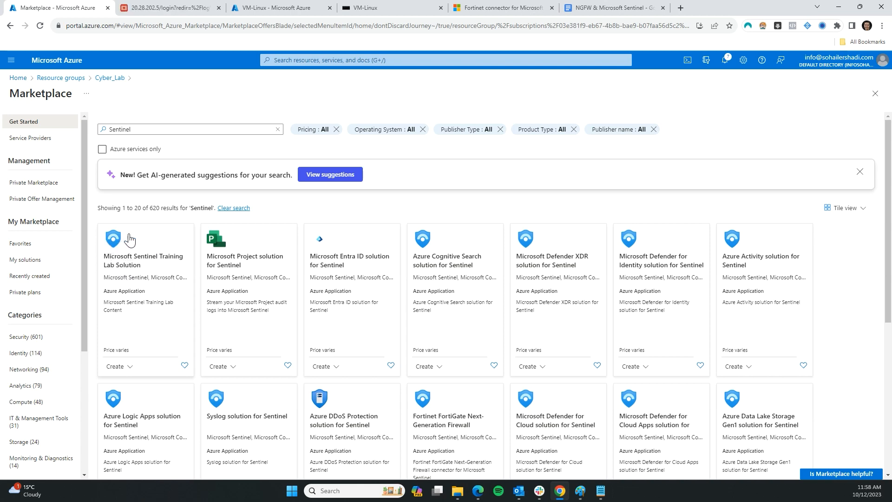
Step: Find the Azure Sentinel service by Microsoft among the Marketplace results and start creating it
scroll(114, 235, "down", 4)
scroll(348, 422, "down", 2)
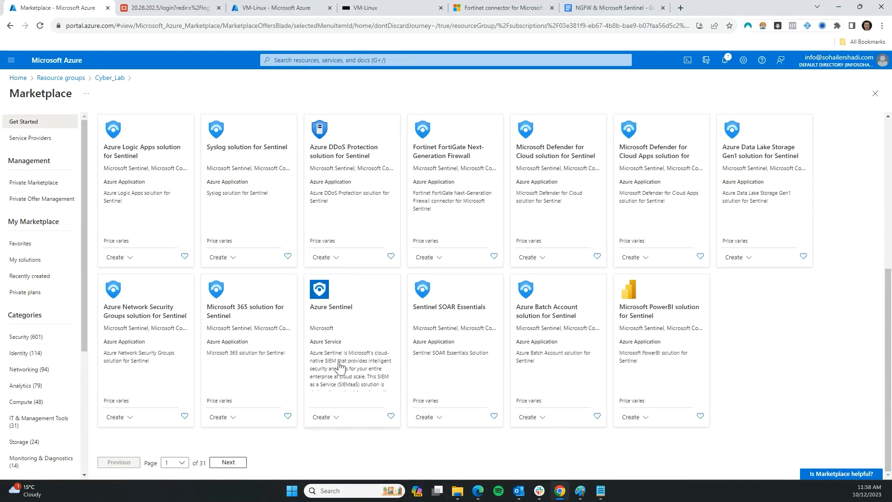
left_click(362, 362)
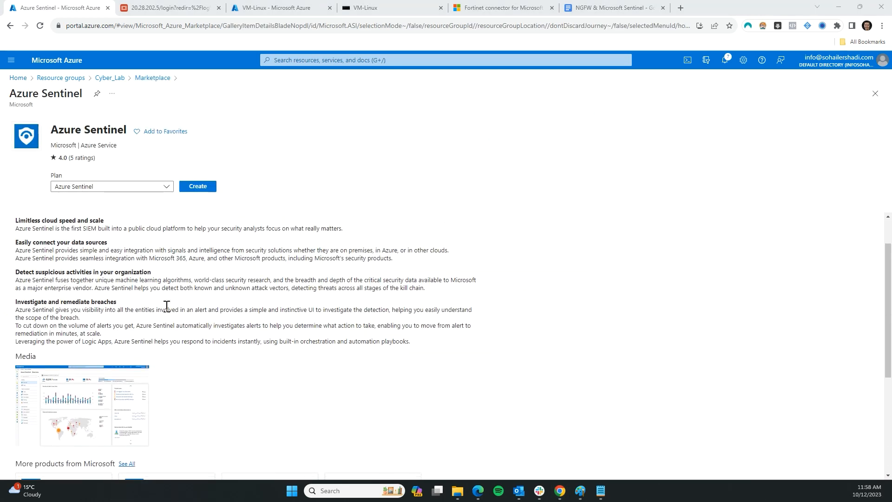
left_click(187, 186)
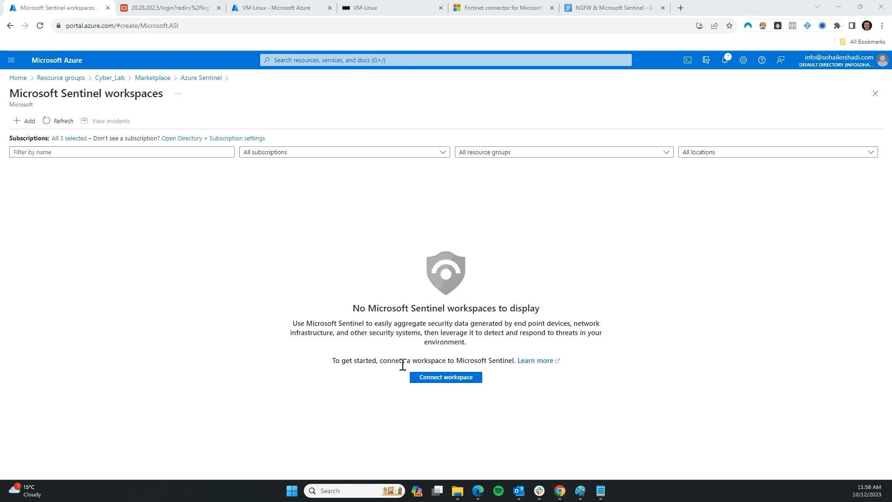
Step: Connect a workspace by adding Microsoft Sentinel to the CyberXcelLog workspace
left_click(434, 379)
left_click(431, 378)
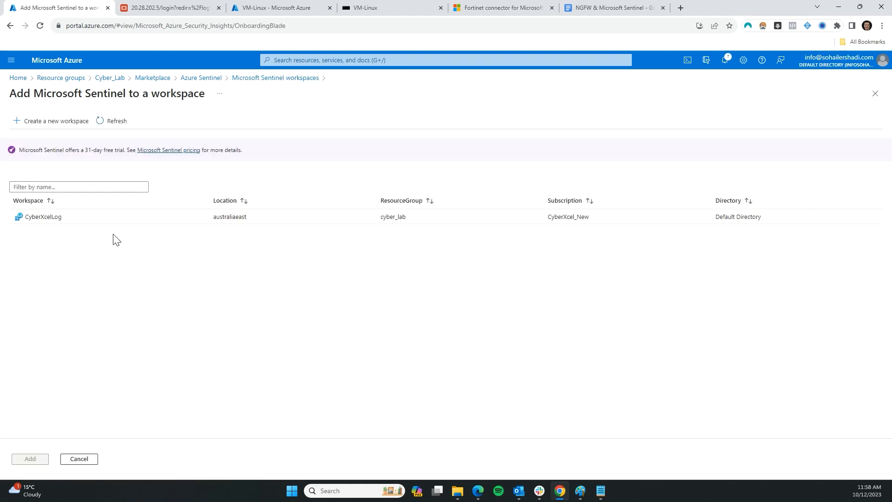
left_click(580, 490)
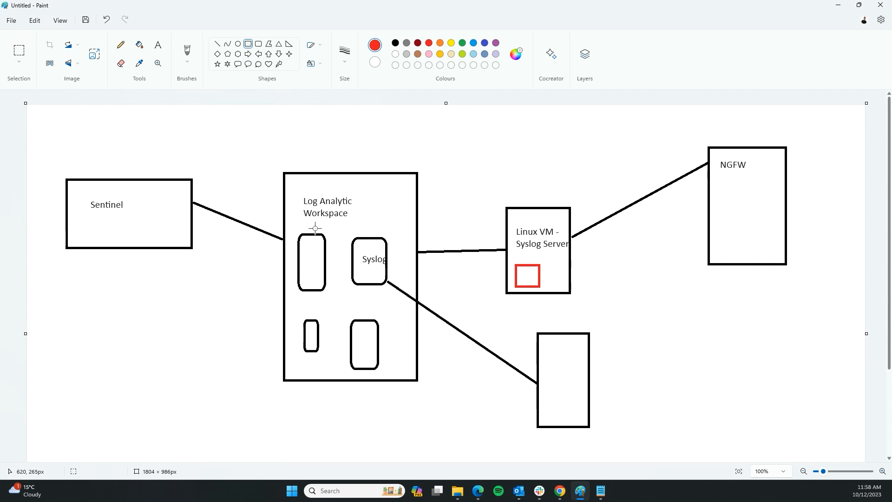
left_click(581, 492)
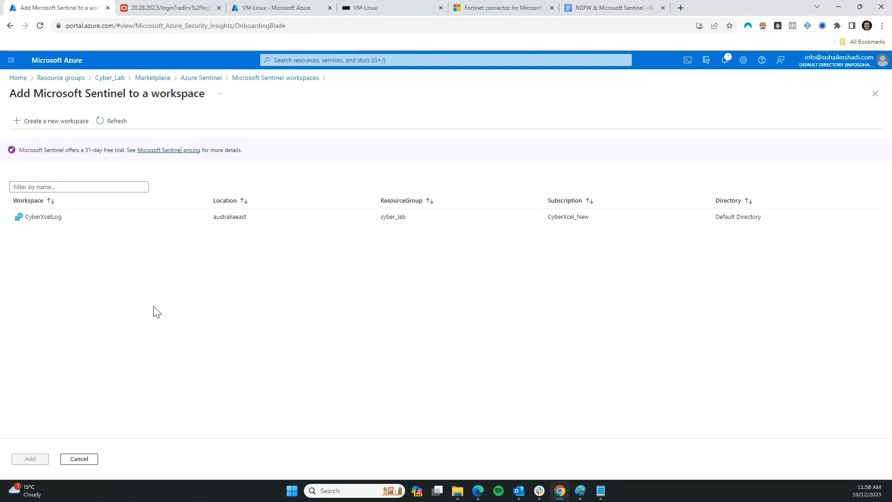
left_click(40, 218)
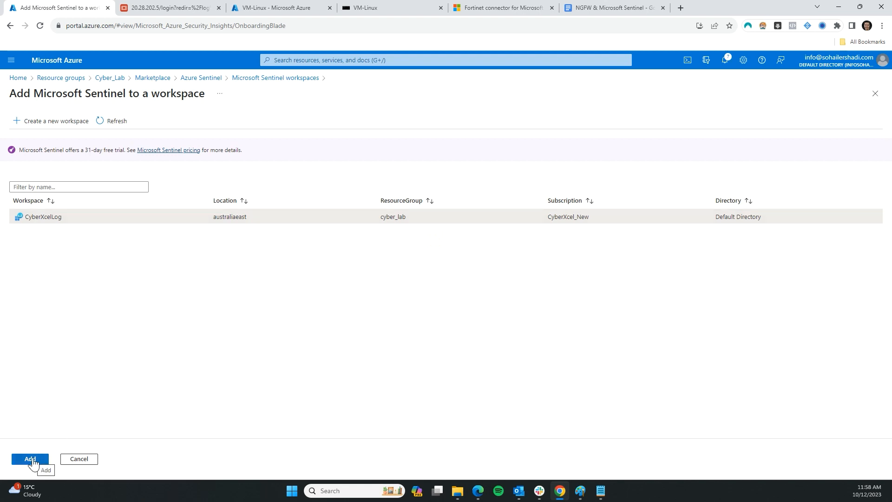
left_click(31, 459)
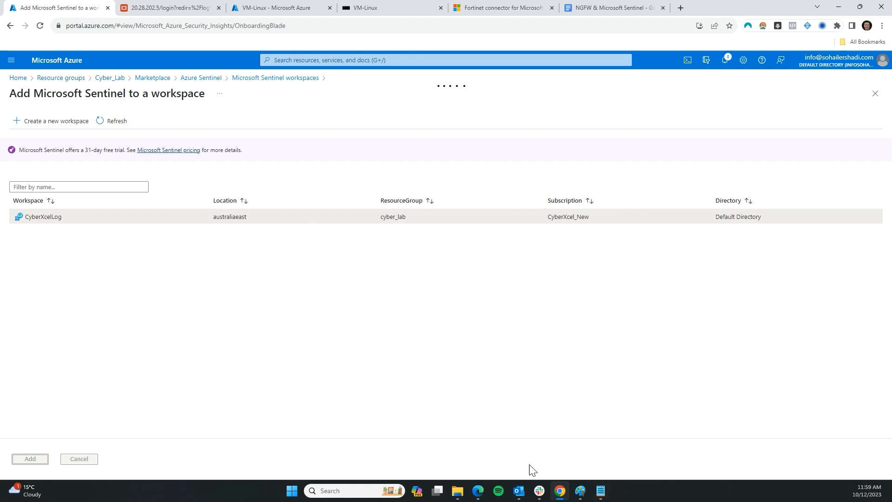
Step: Go to the VM-Linux terminal session and stop the running packet capture, leaving several blank prompt lines
left_click(395, 8)
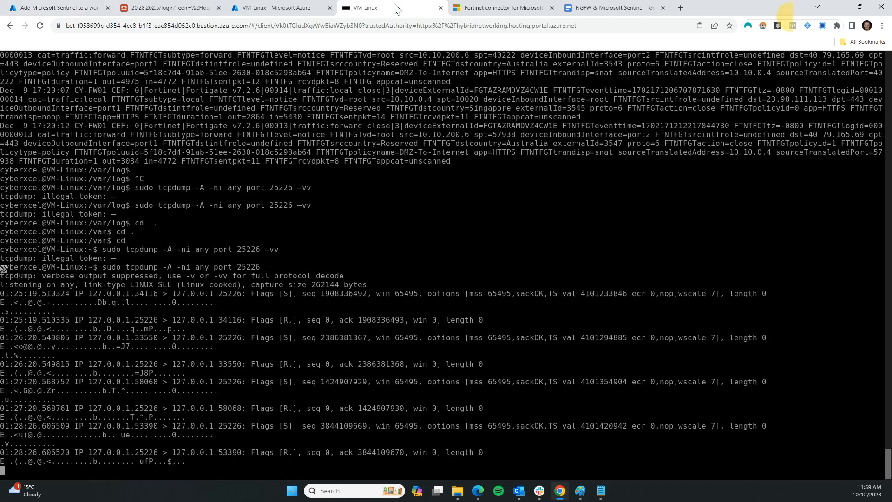
key("ctrl+c")
key("Return")
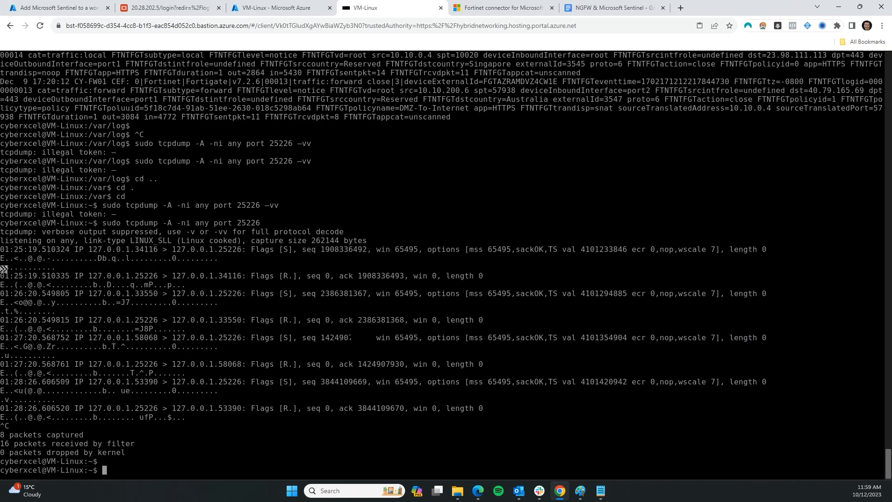
key("Return")
key("Return")
key("Return")
key("Return")
key("Return")
key("Return")
key("Return")
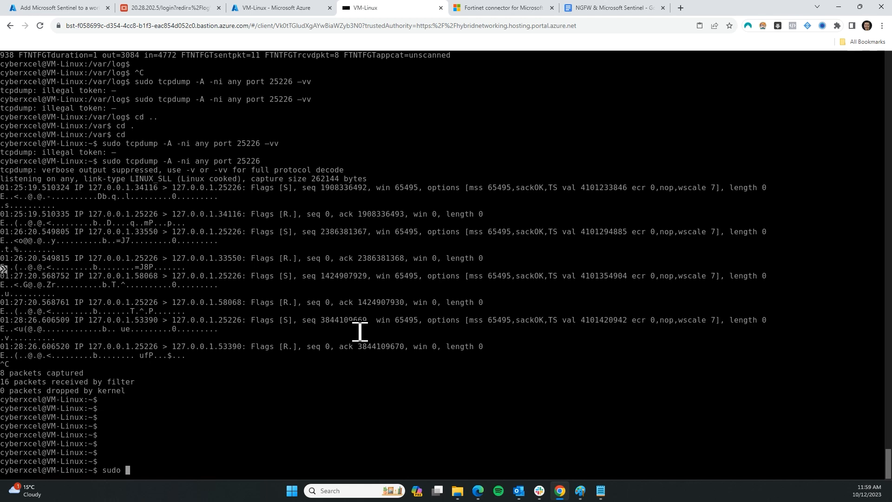
Step: Capture syslog traffic with sudo tcpdump port 514, review the incoming packets and stop the capture
type("dump port 514")
key("Return")
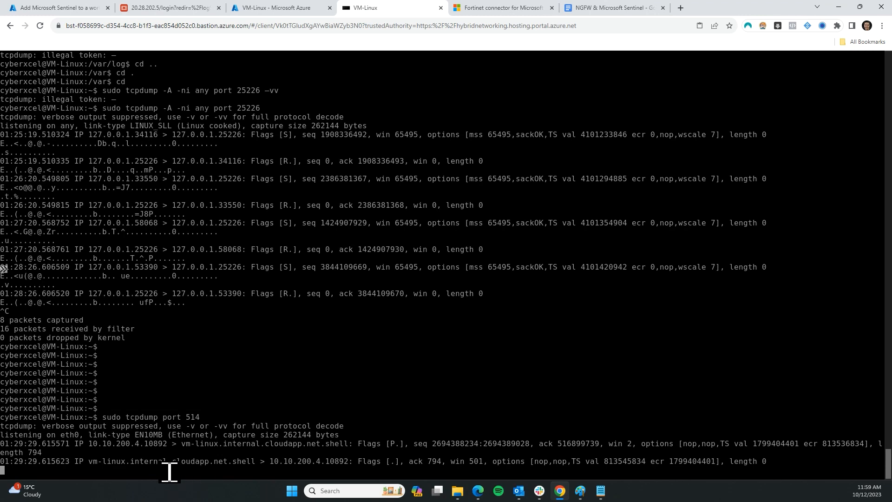
left_click_drag(168, 409, 770, 442)
left_click(548, 436)
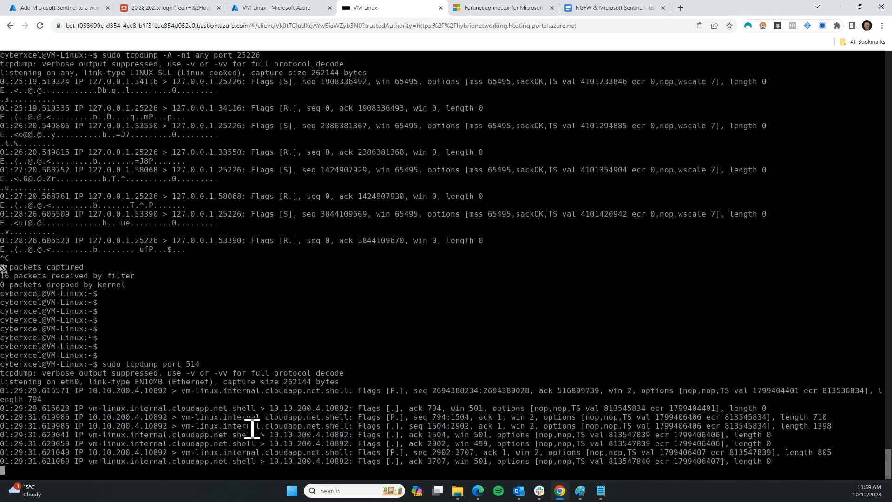
key("ctrl+c")
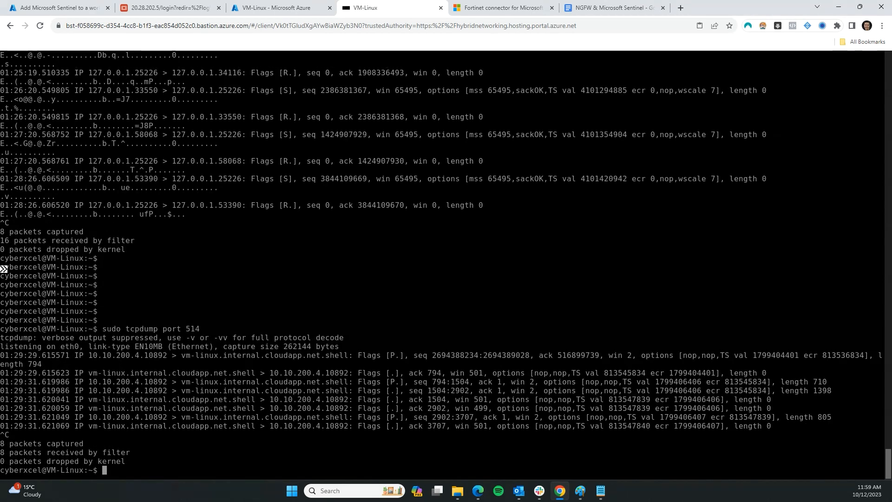
key("Return")
key("Return")
key("Return")
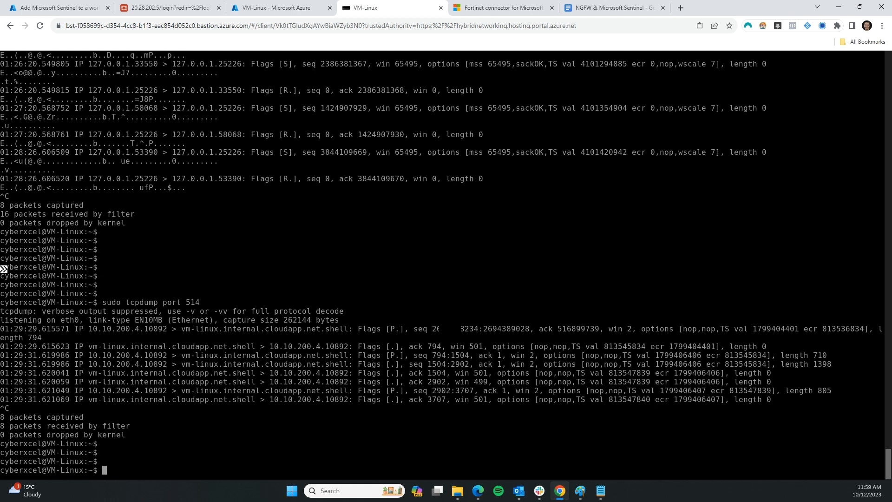
Step: Change to the /var/log/ directory and list its files with ls -latr to check the syslog file
type("cd /var/log/")
key("Return")
key("Return")
key("Return")
key("Return")
type("l")
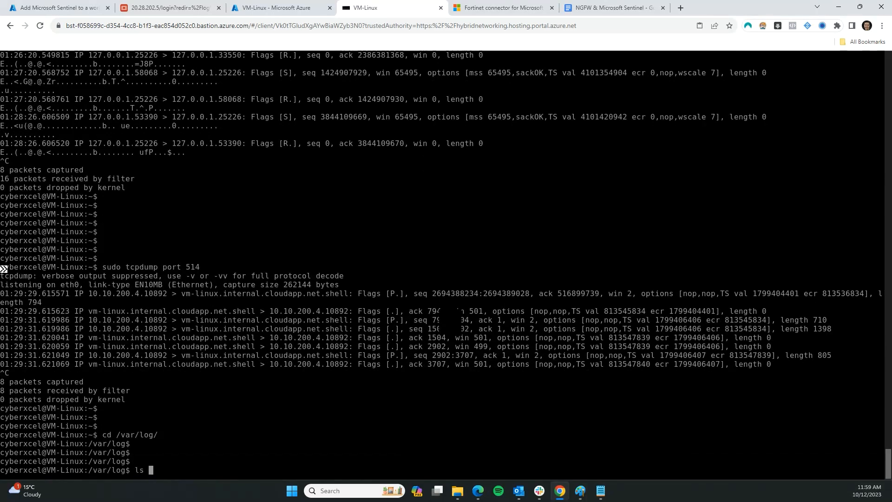
type("s -latr")
key("Return")
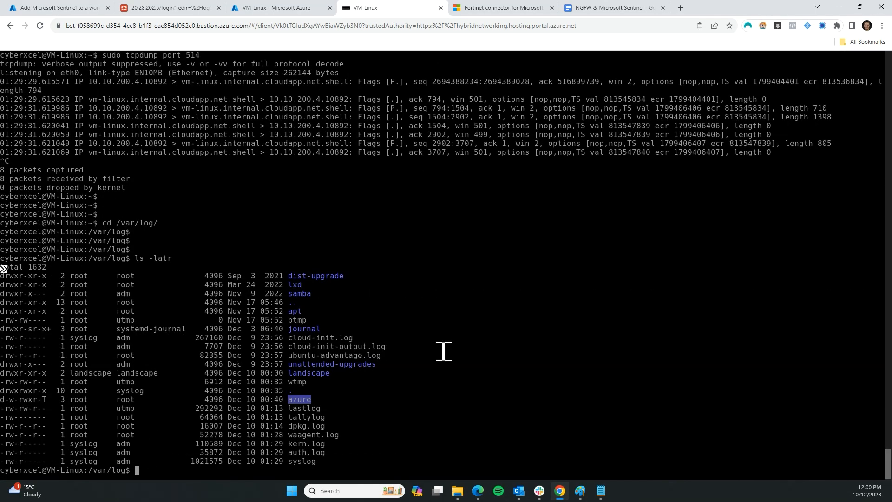
left_click_drag(318, 465, 231, 470)
left_click(413, 449)
Step: Display the end of the syslog file with tail -5 syslog and examine the Fortinet firewall entries
type("tail -5 syslog")
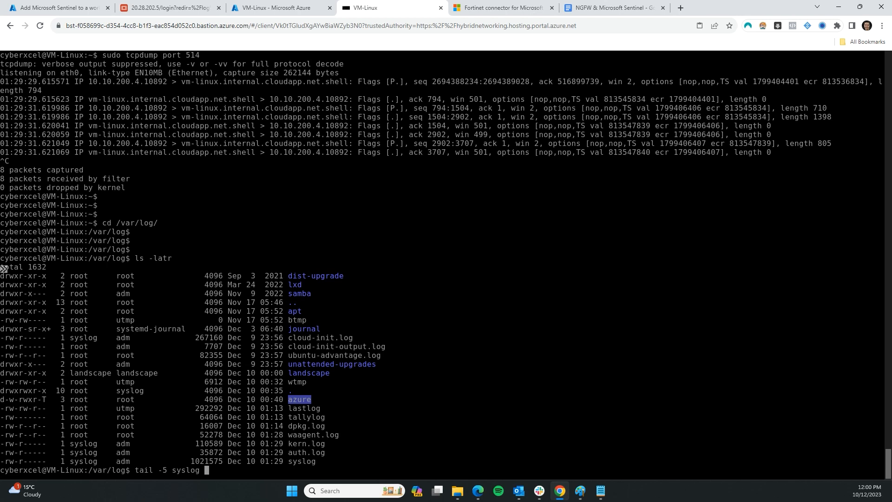
key("Return")
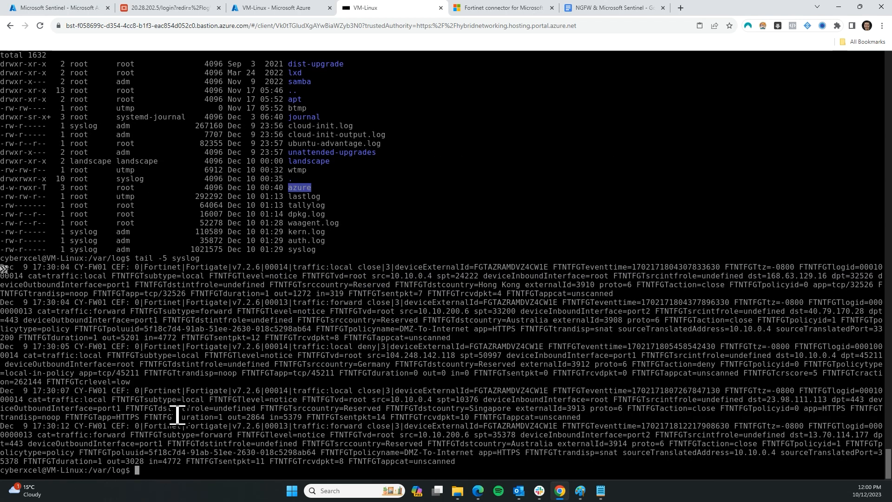
left_click_drag(155, 399, 193, 403)
mouse_move(117, 398)
left_mouse_down()
mouse_move(138, 401)
mouse_move(119, 400)
left_mouse_up()
left_click(93, 400)
left_click(50, 400)
left_click_drag(43, 400, 111, 401)
left_click(103, 401)
left_click_drag(244, 418, 430, 455)
left_click(372, 457)
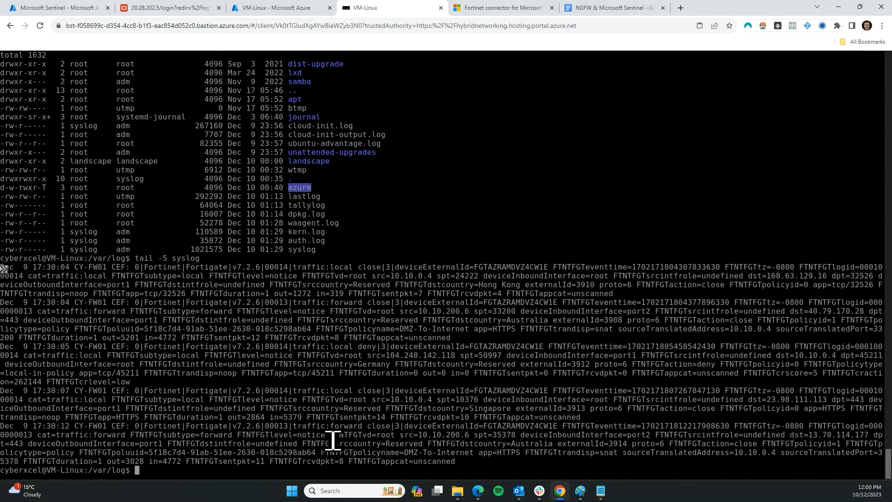
key("Return")
key("Return")
key("Return")
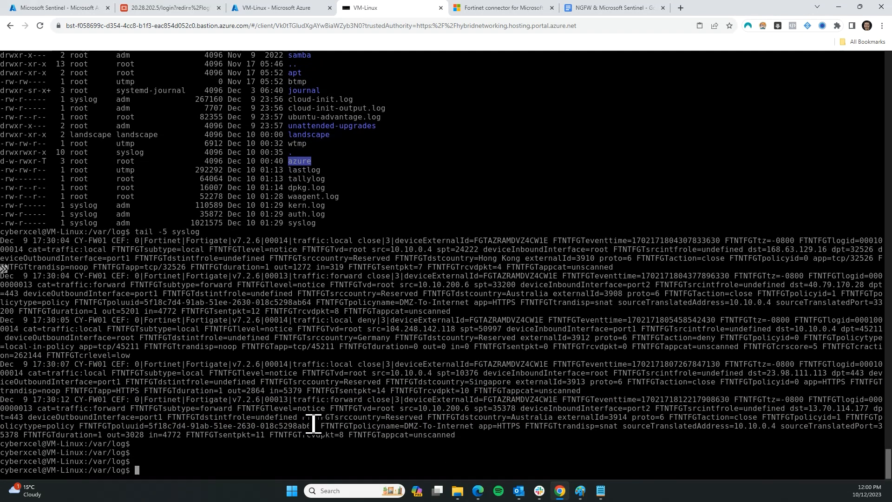
Step: Switch to Paint and draw red rectangles around the NGFW box, about 502 × 452 px, and the Linux VM box, about 205 × 301 px
left_click(580, 492)
left_click_drag(596, 125, 829, 335)
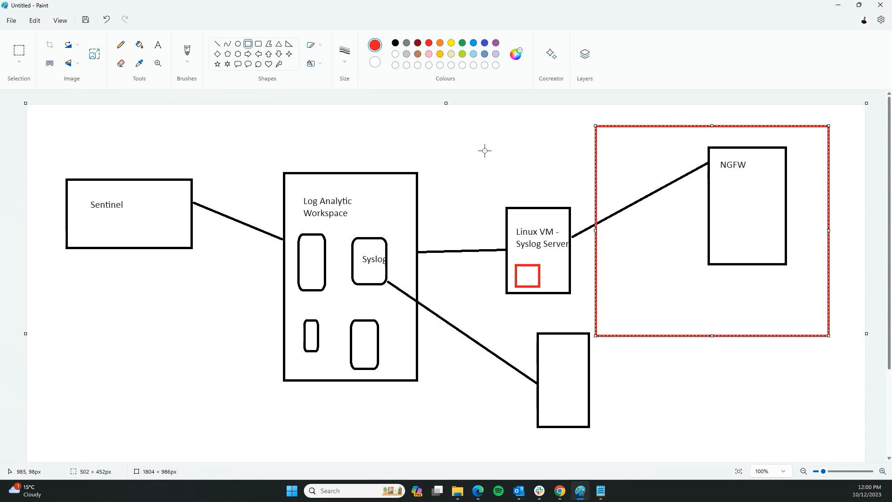
left_click_drag(489, 170, 584, 310)
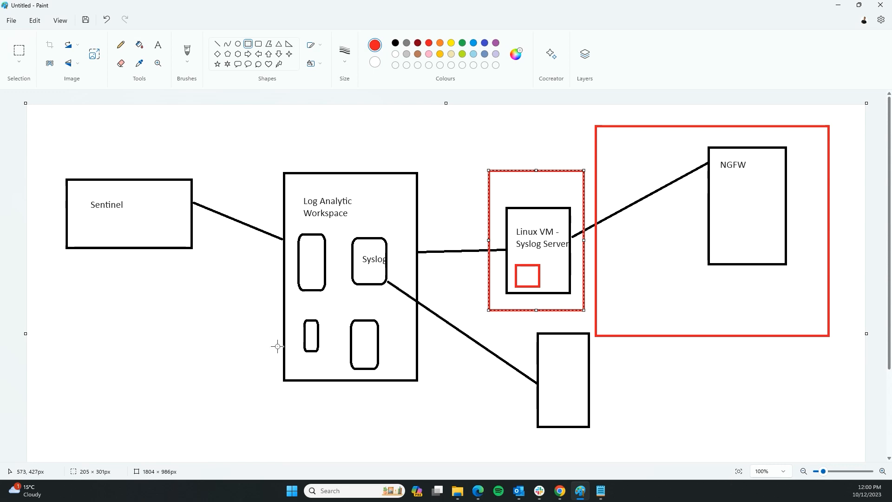
Step: Return to the Microsoft Sentinel page in the browser and acknowledge the free trial activation notice
left_click(561, 494)
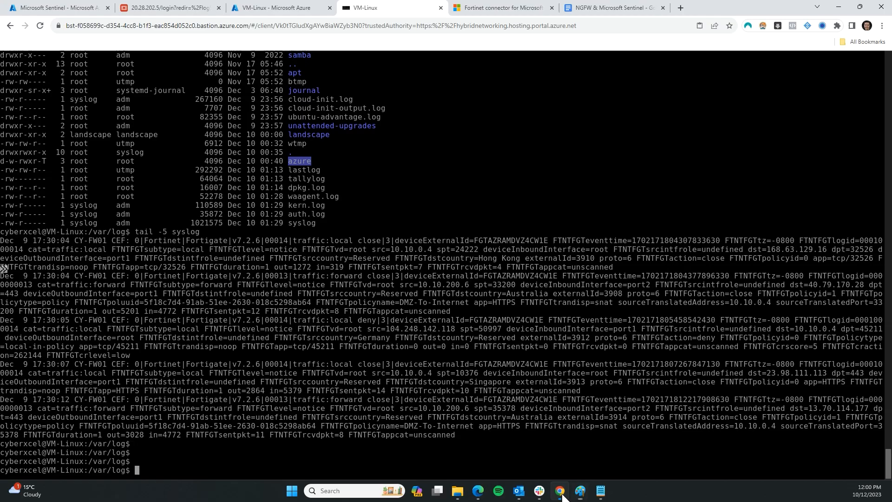
left_click(56, 7)
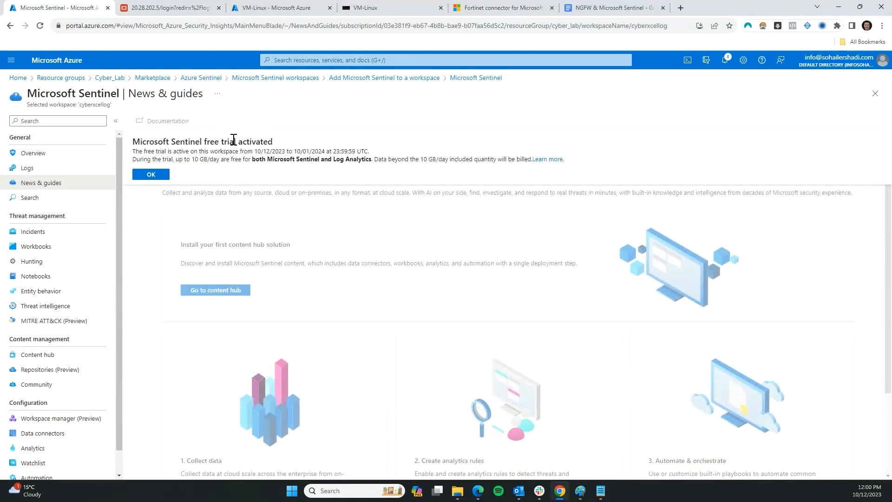
left_click_drag(230, 143, 276, 145)
left_click(238, 145)
left_click(153, 175)
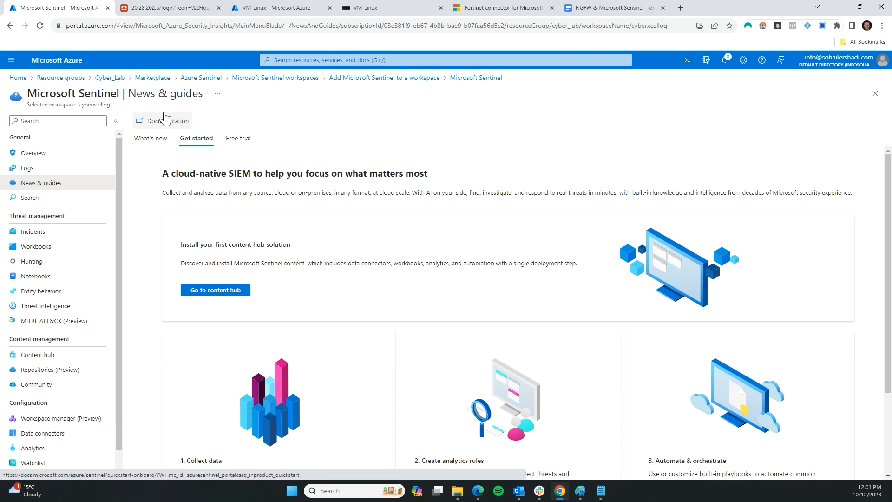
Step: Open Sentinel's data connectors and examine the Syslog connector's status, last log received and data received chart
left_click(42, 437)
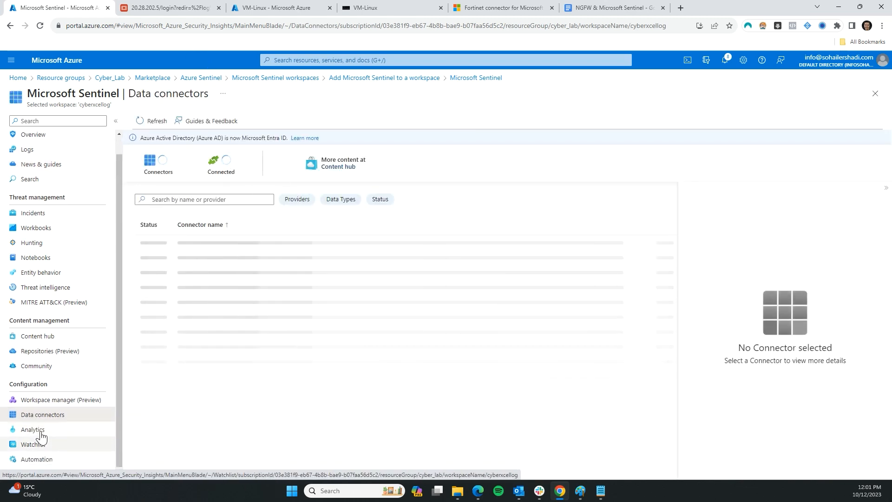
scroll(33, 428, "down", 1)
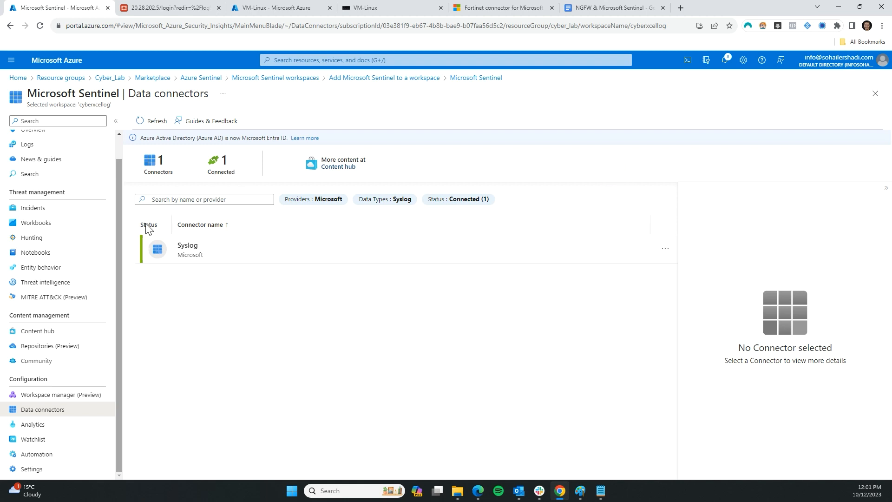
left_click(159, 250)
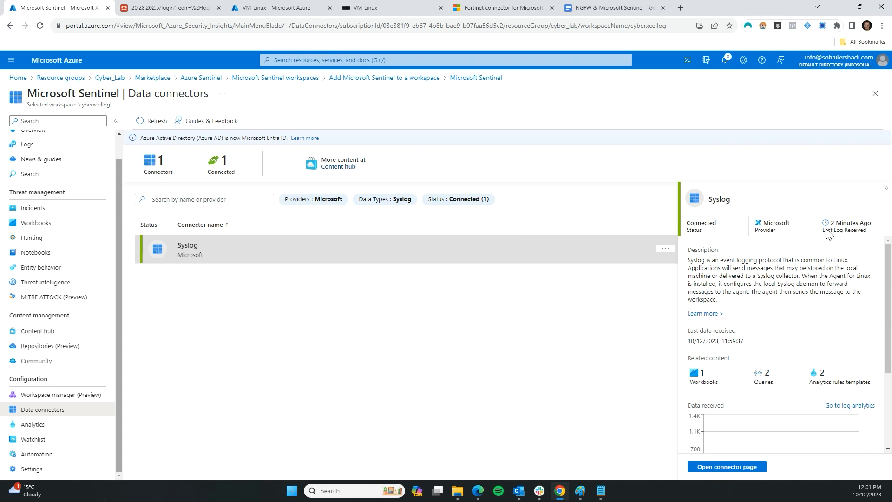
scroll(836, 395, "down", 2)
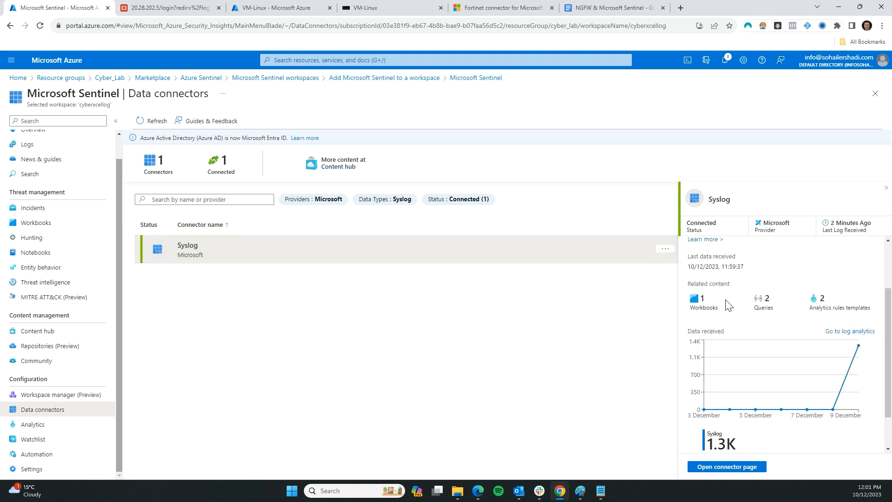
Step: Search Sentinel's Content hub for Fortinet and install the Fortinet FortiGate Next-Generation Firewall connector solution
scroll(794, 317, "up", 2)
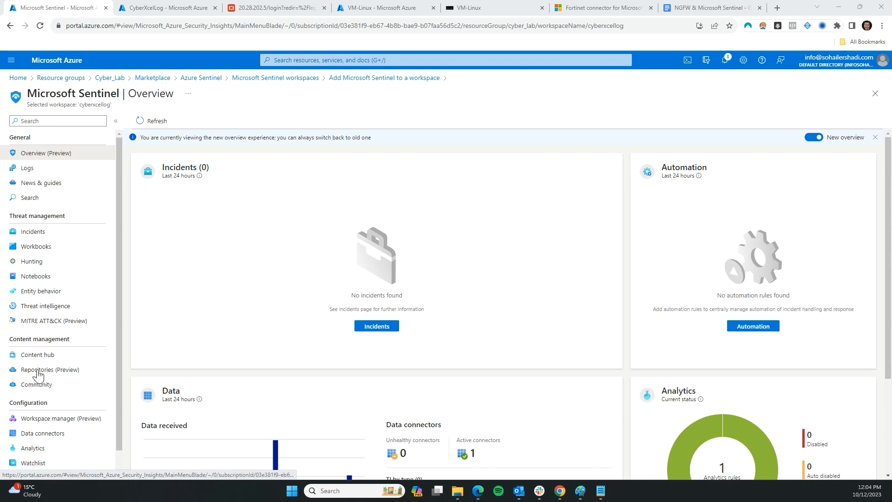
left_click(38, 356)
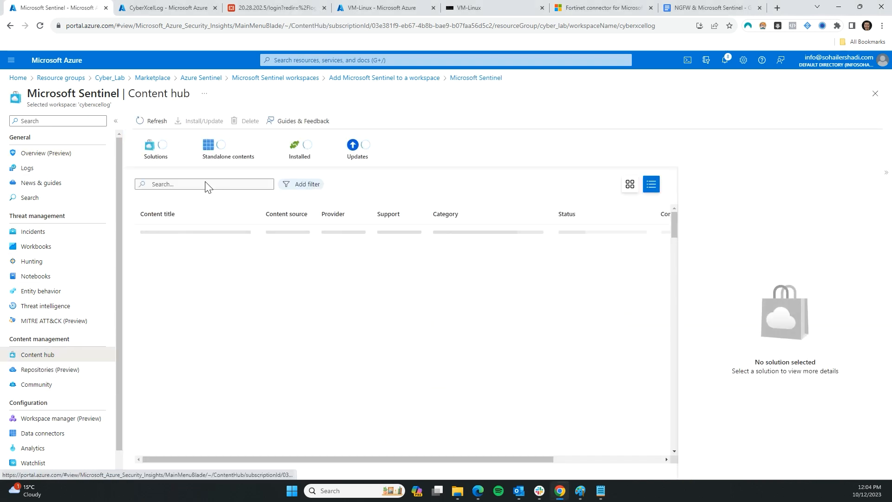
left_click(171, 185)
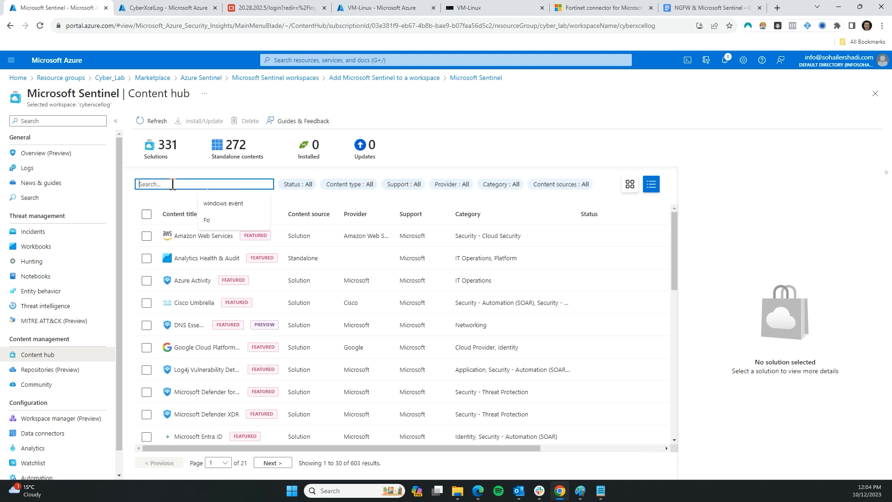
type("Fortinet")
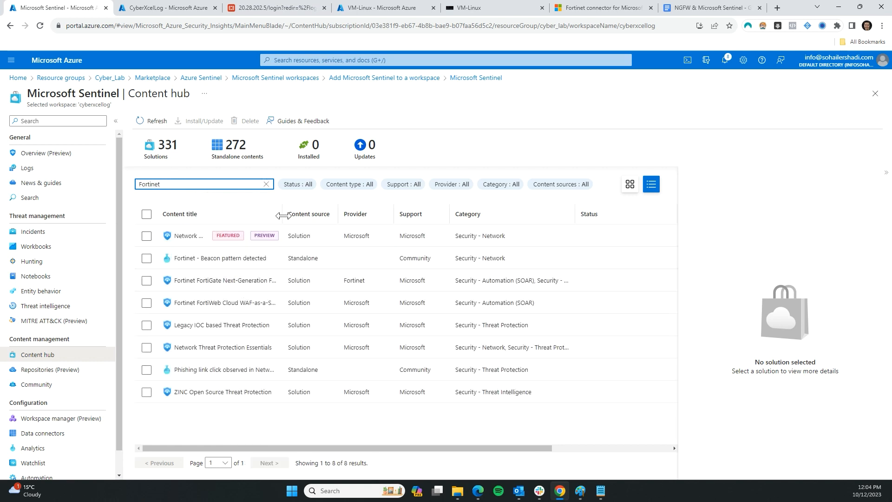
left_click_drag(284, 214, 407, 215)
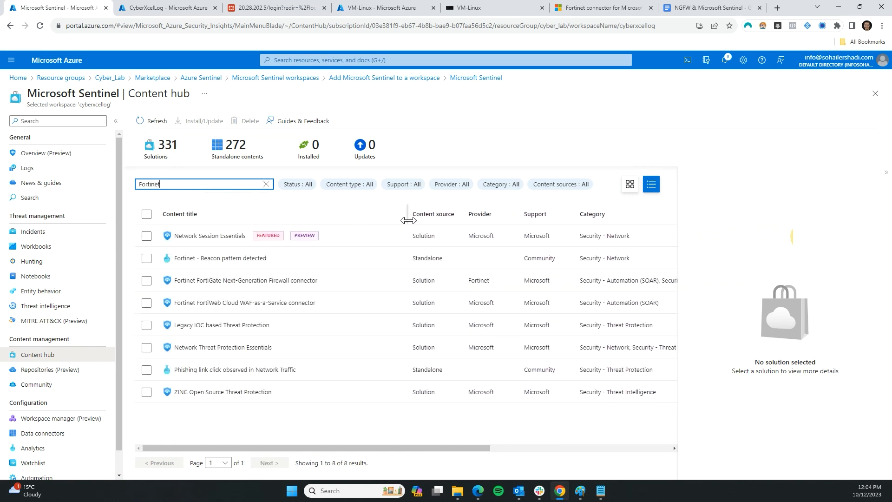
left_click(284, 283)
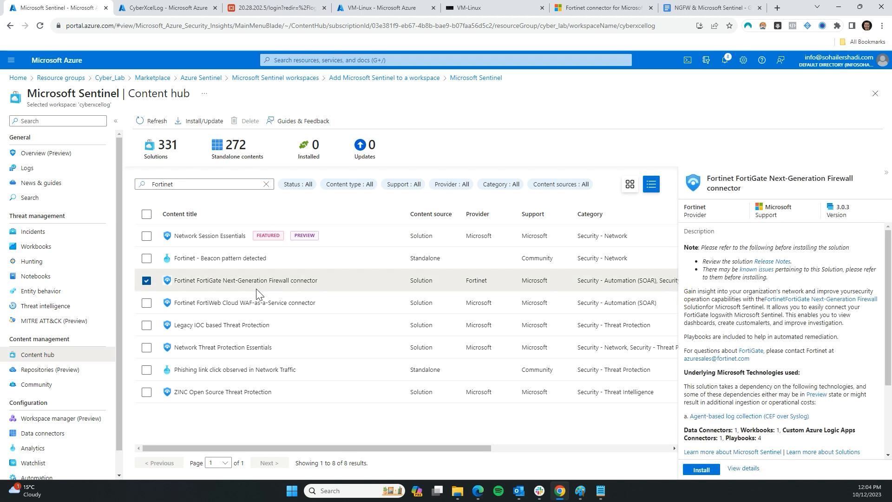
left_click(705, 470)
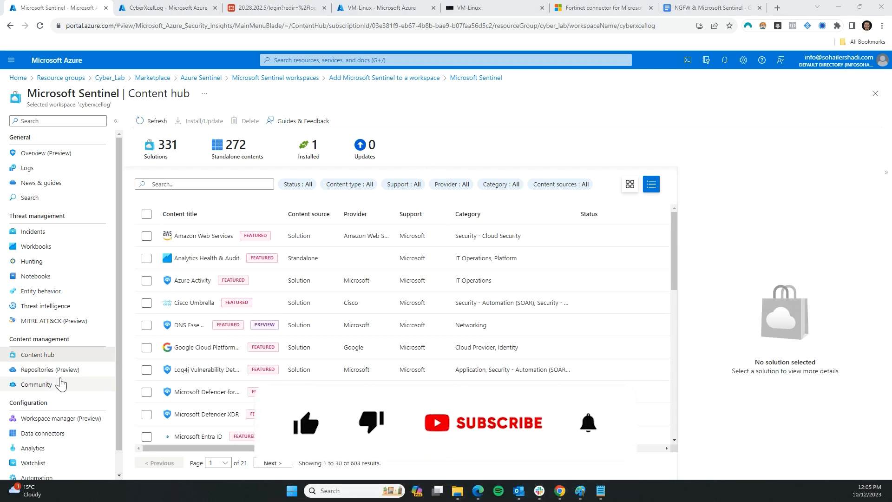
Step: Open Sentinel's data connectors to check the Fortinet entry, and review the network diagram in Paint before returning to the browser
scroll(61, 368, "down", 1)
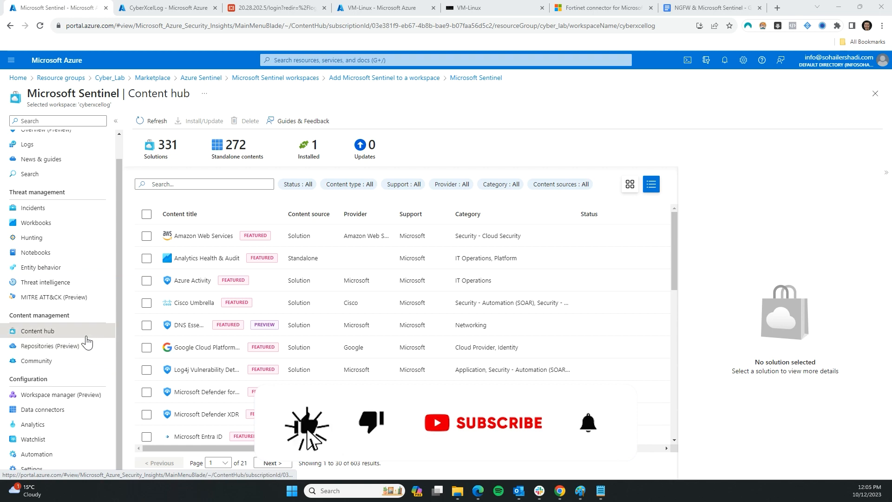
left_click(51, 416)
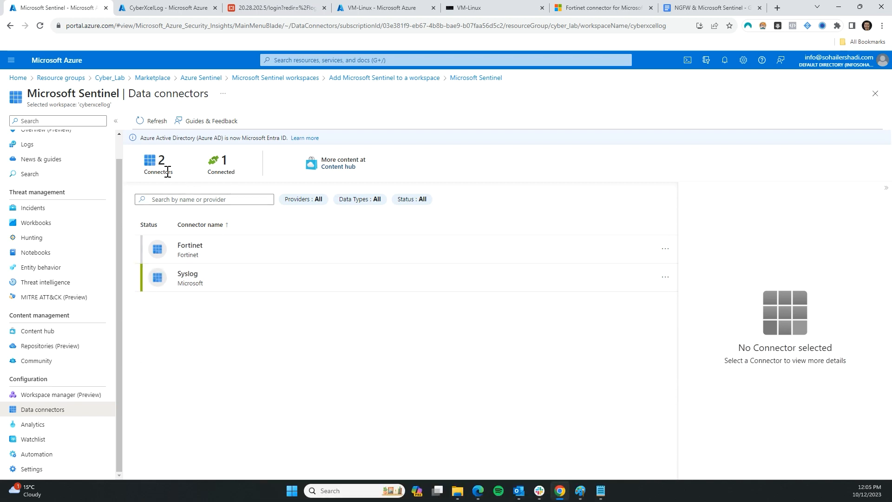
left_click(142, 249)
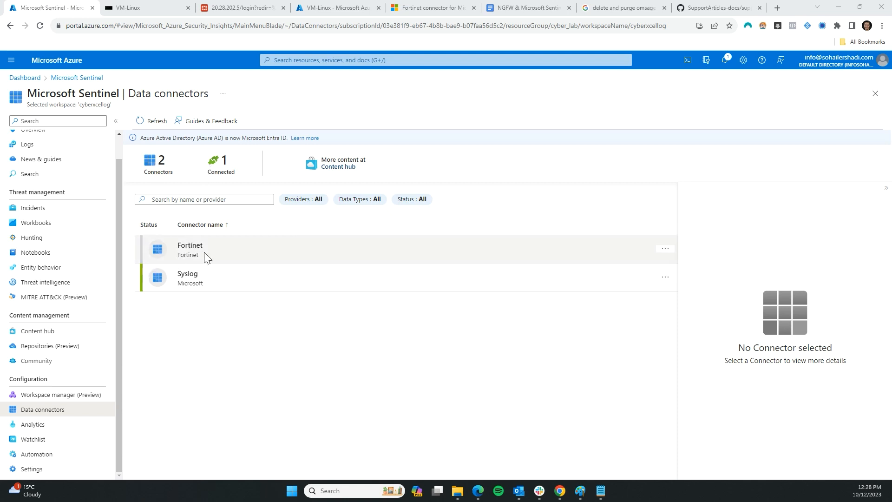
left_click(580, 492)
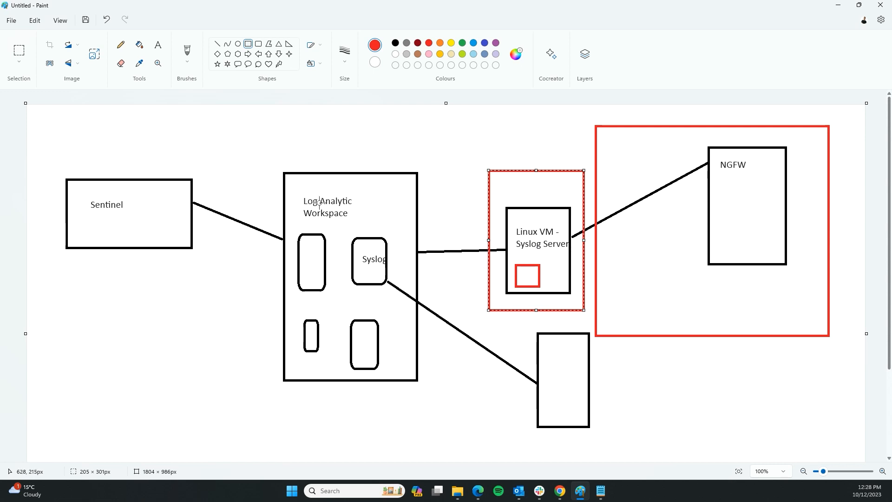
left_click(560, 491)
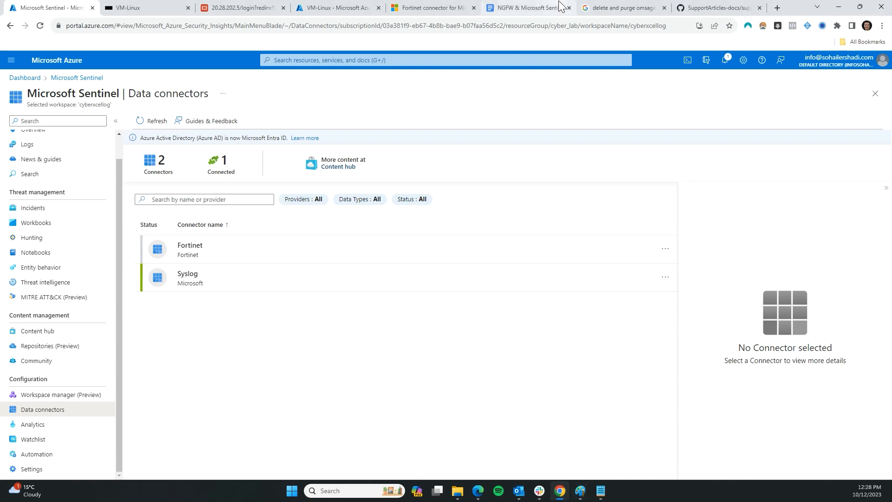
Step: Review the Google result on purging omsagent, the reinstall-oms-agent-linux.md article on GitHub and the VM-Linux terminal
left_click(606, 14)
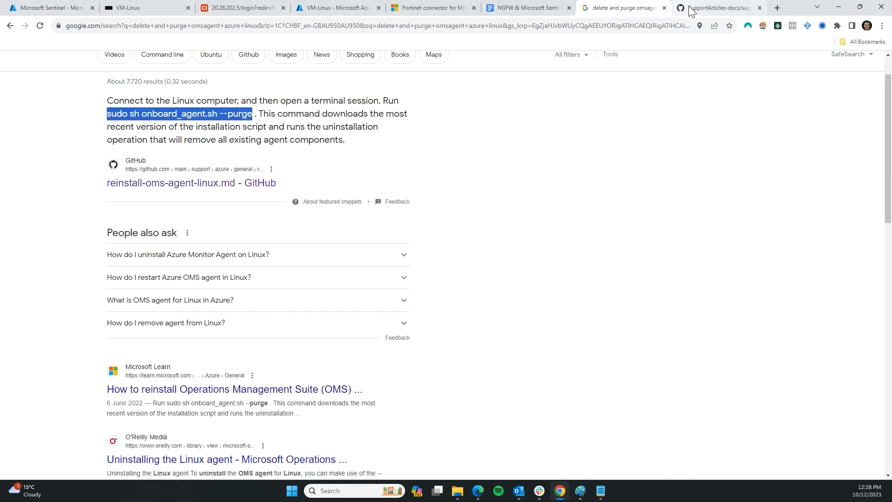
scroll(214, 117, "up", 1)
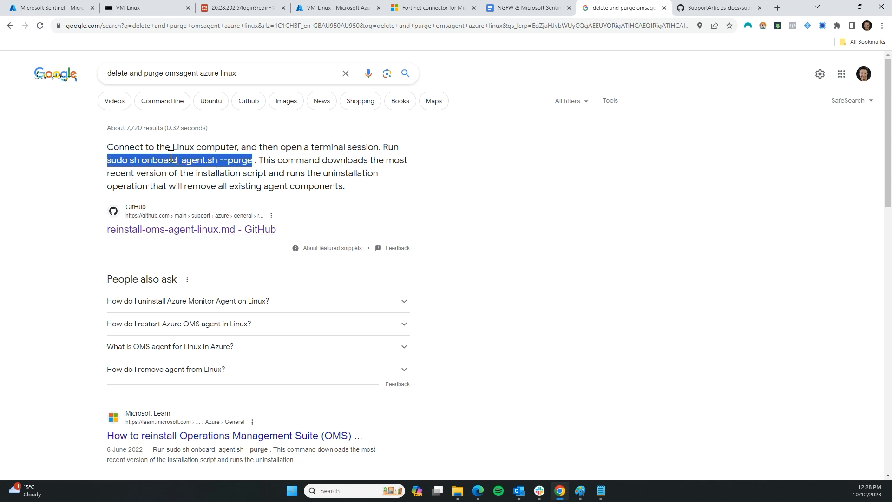
left_click(719, 7)
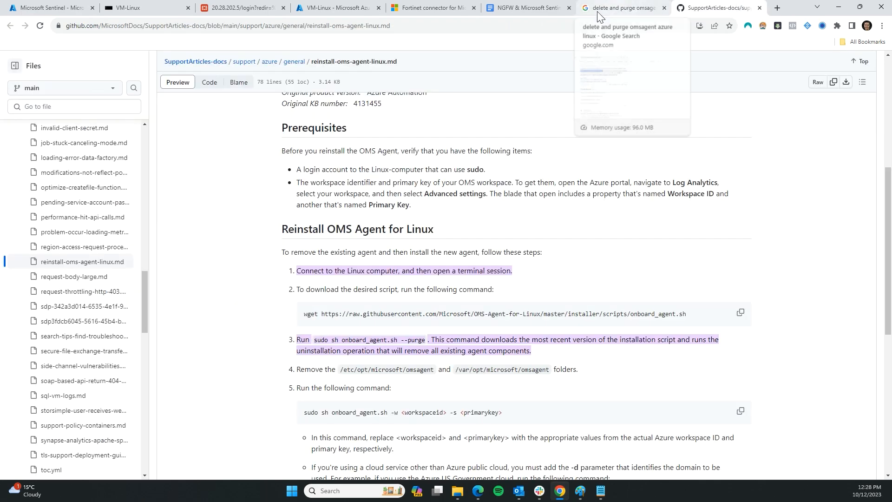
left_click(135, 7)
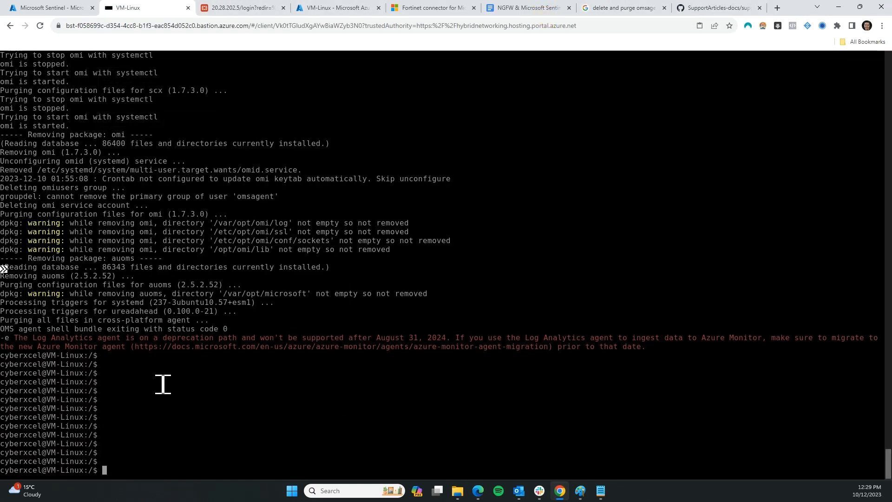
Step: Highlight the command sudo sh onboard_agent.sh --purge in the Google result and the exit status in the VM-Linux terminal's purge output
left_click(648, 6)
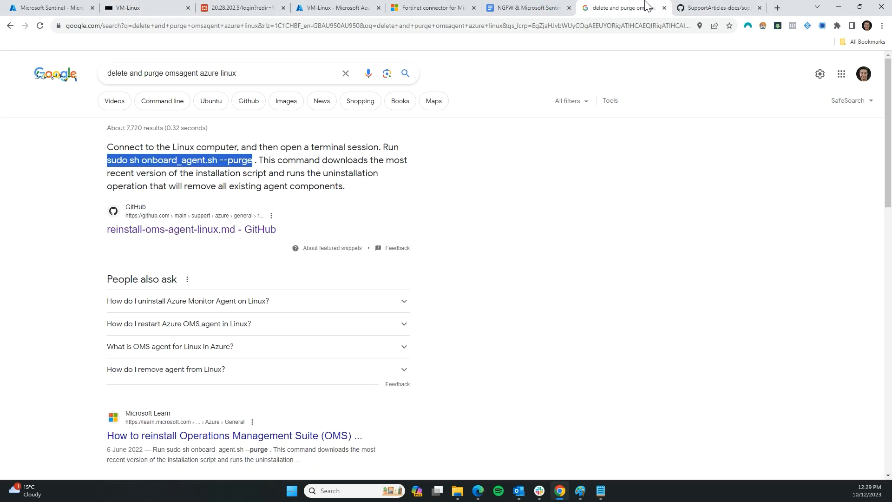
left_click_drag(111, 162, 168, 158)
left_click(185, 151)
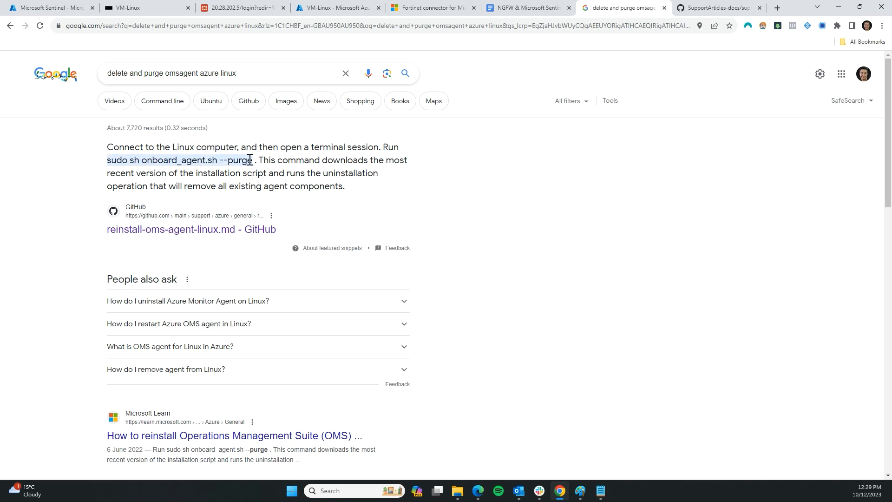
left_click_drag(253, 160, 107, 161)
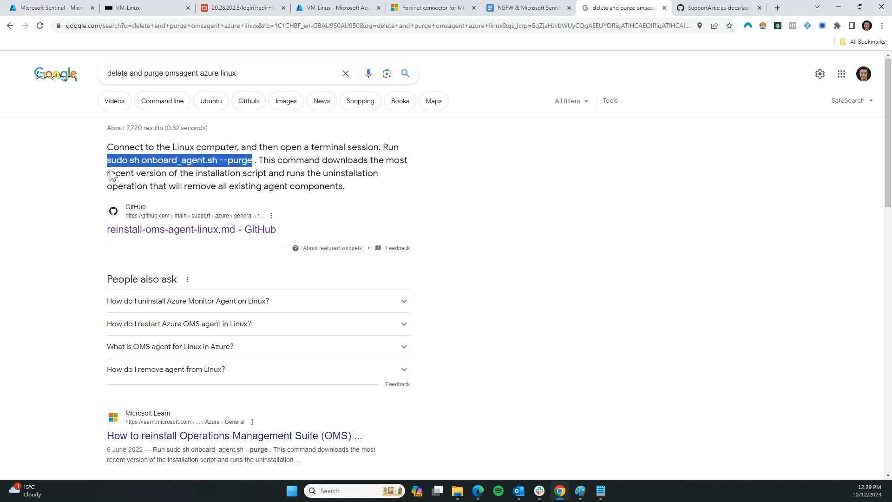
left_click(121, 5)
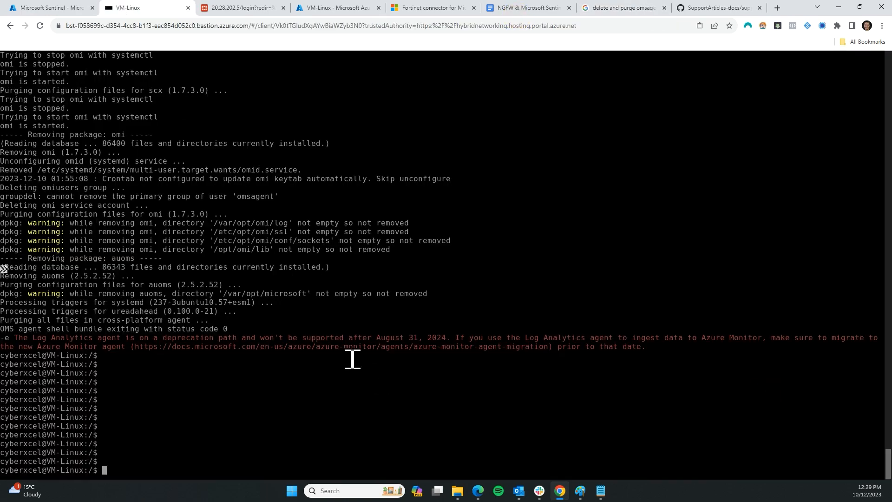
left_click_drag(169, 331, 243, 332)
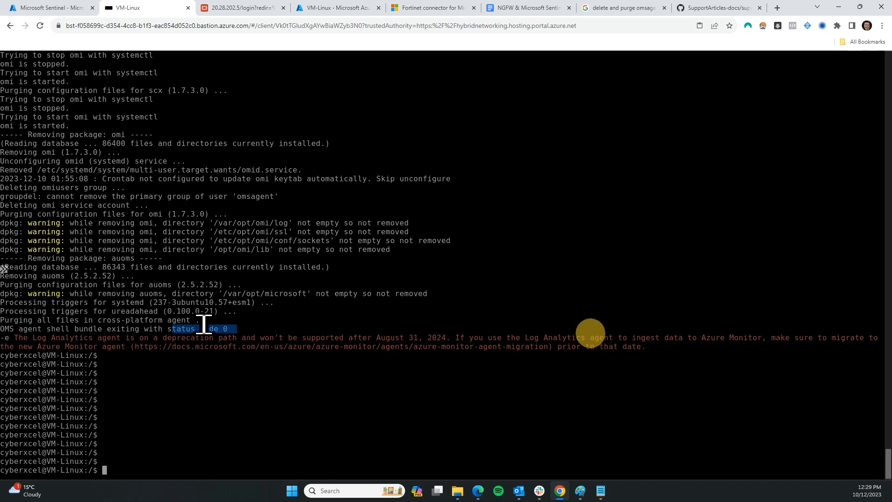
Step: Return to the Azure portal and open the CyberXcelLog Log Analytics workspace from the Cyber_Lab resource group
left_click(37, 3)
scroll(33, 351, "up", 1)
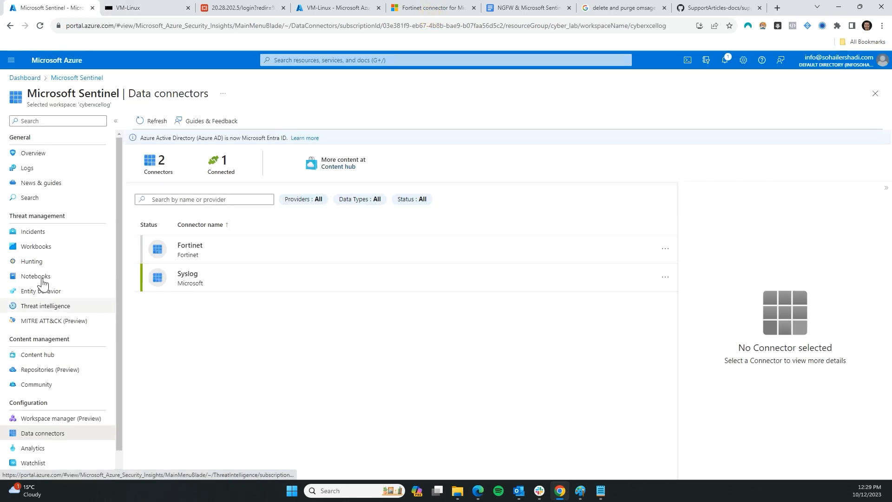
scroll(65, 326, "down", 1)
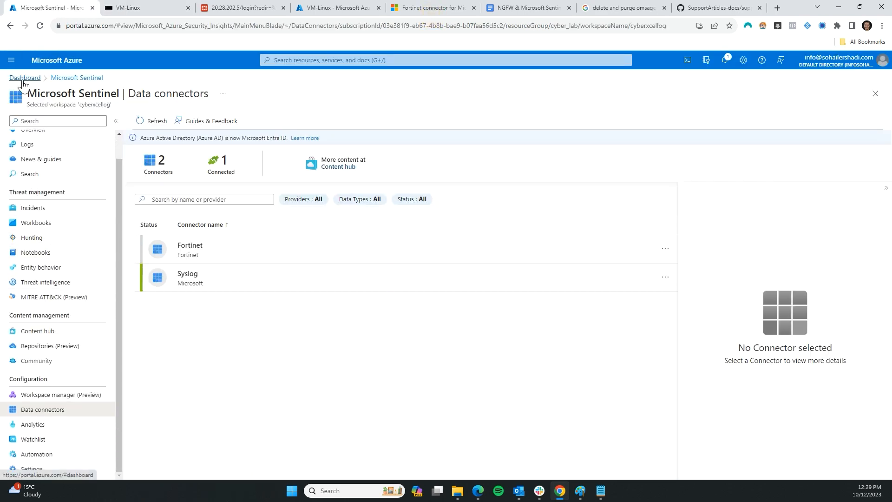
left_click(28, 77)
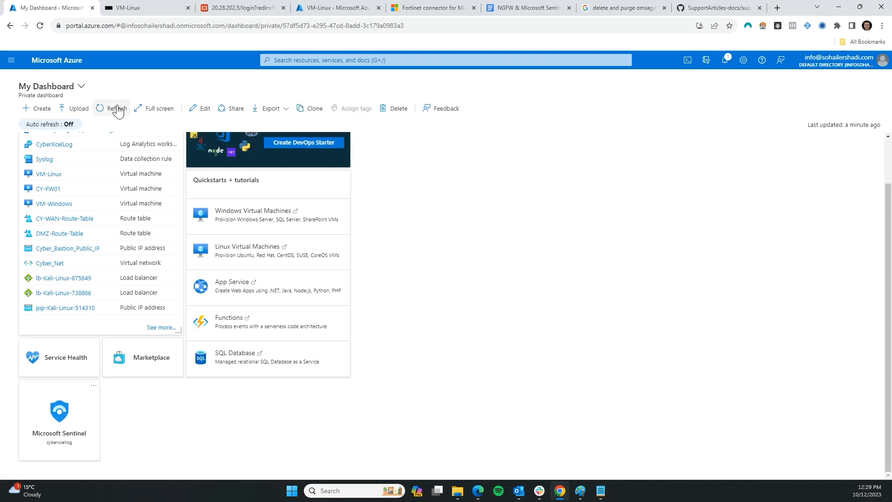
left_click(11, 60)
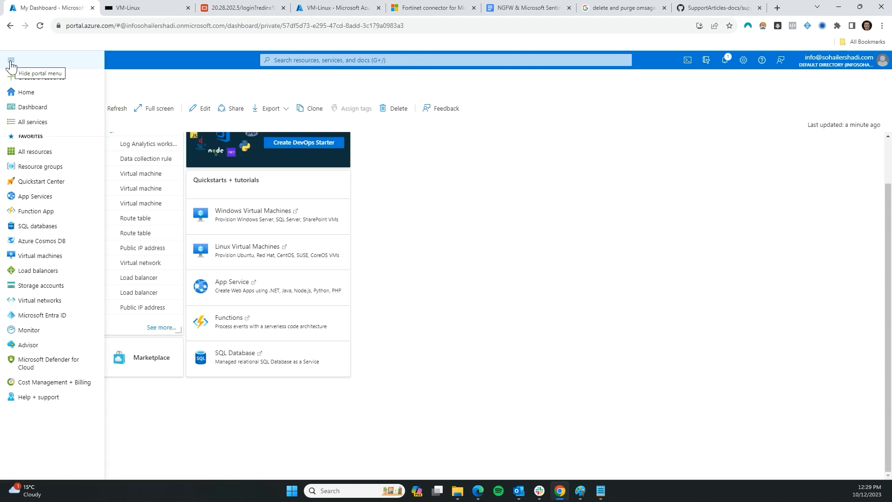
left_click(30, 168)
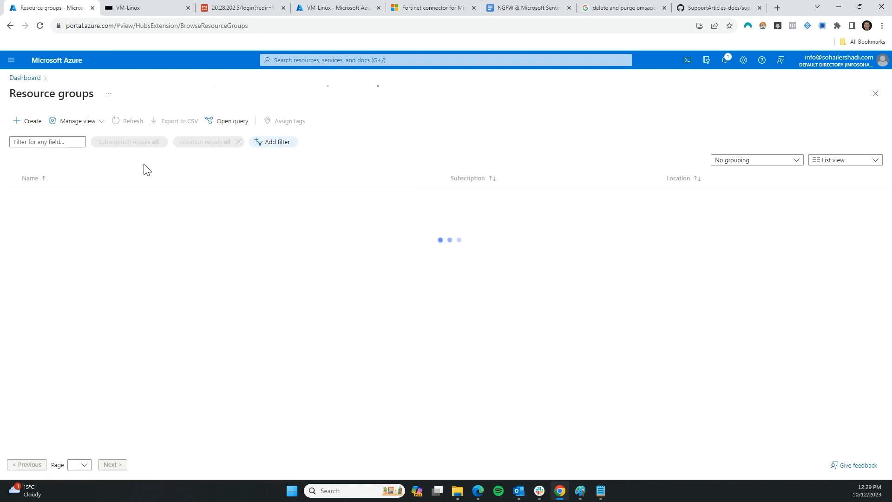
left_click(48, 194)
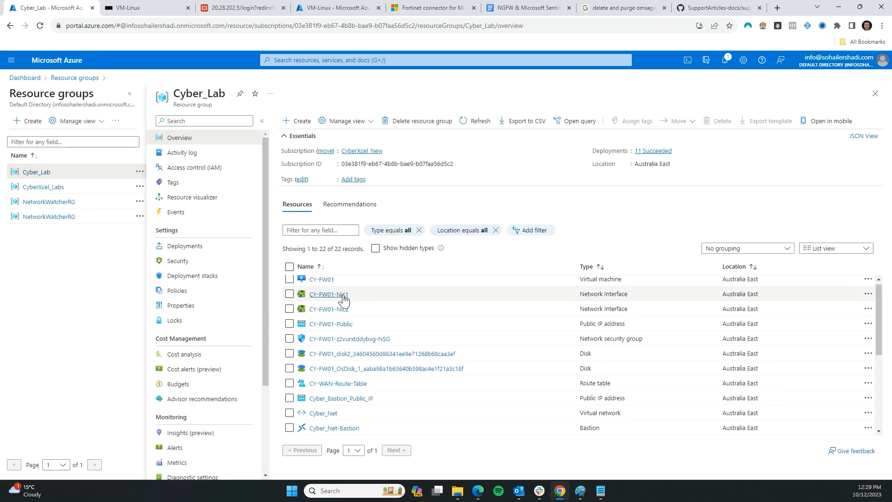
scroll(342, 298, "down", 1)
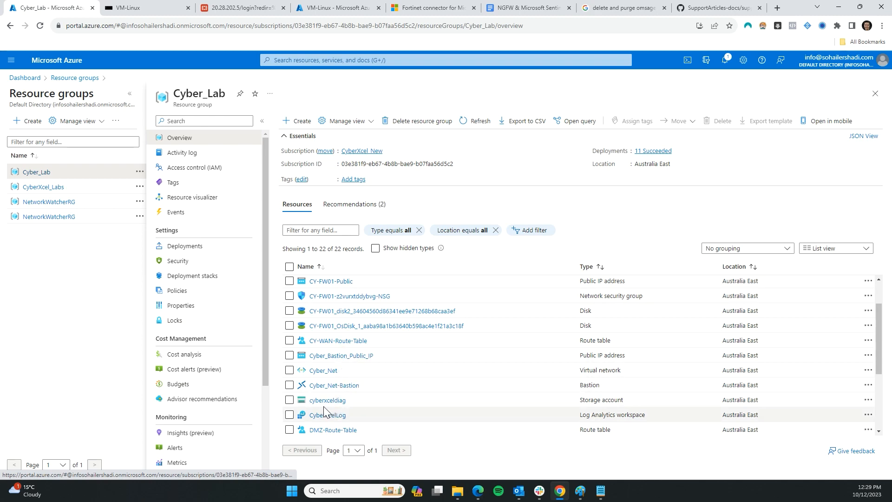
left_click(340, 420)
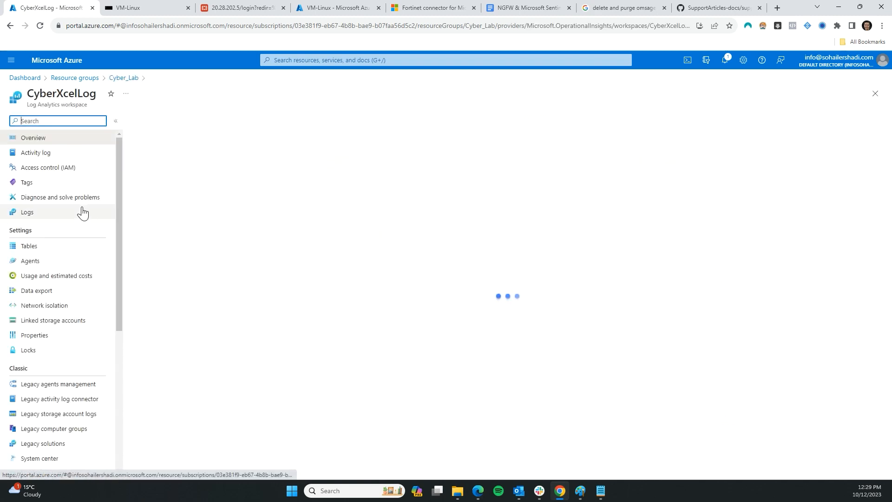
Step: Open the workspace's Linux server agents and examine the connected computers and the Log Analytics agent instructions
left_click(32, 261)
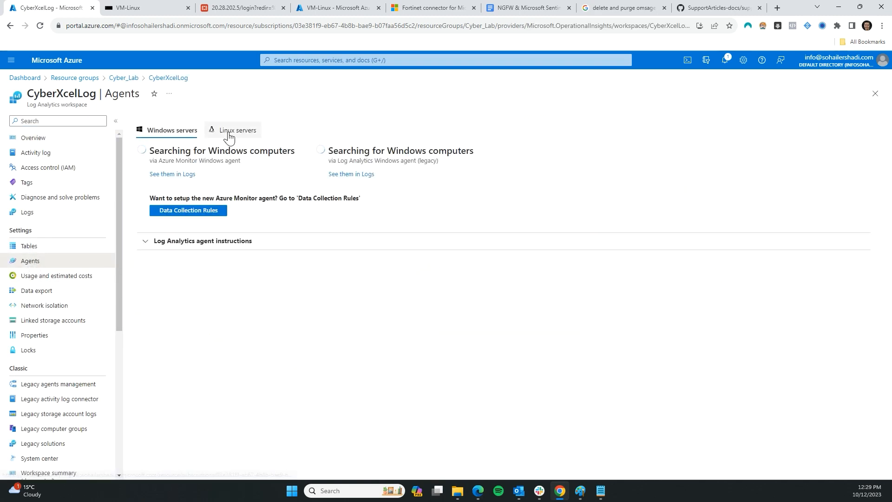
left_click(229, 133)
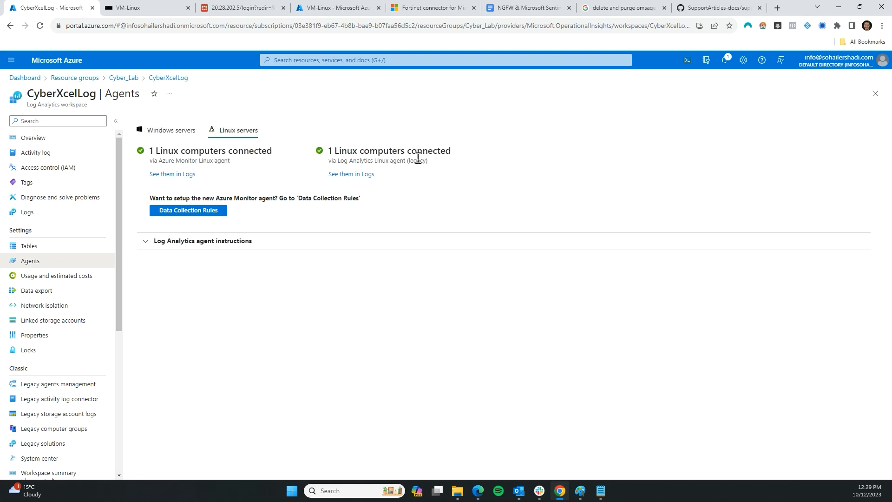
left_click(163, 242)
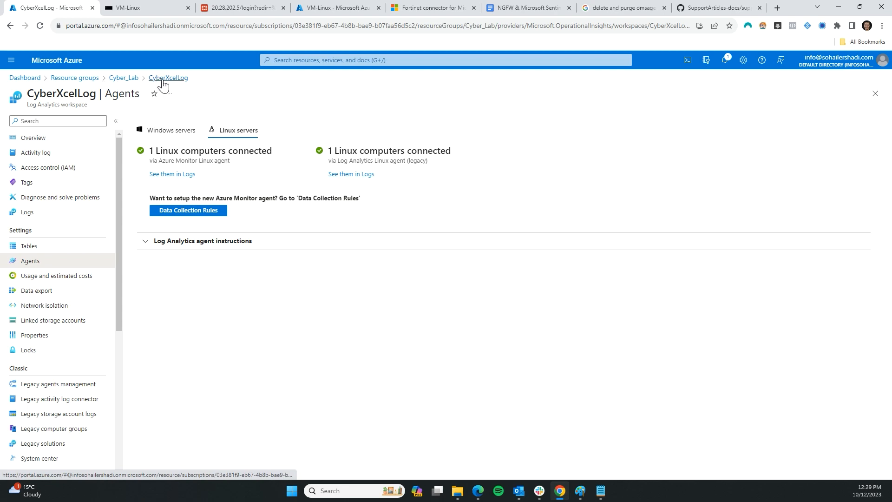
Step: Return to the Cyber_Lab resource group and look through its list of resources
left_click(124, 78)
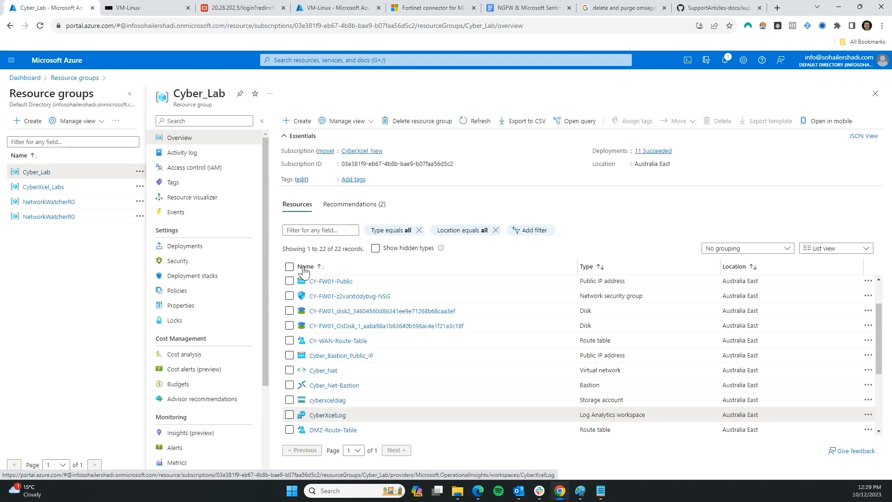
scroll(340, 406, "down", 2)
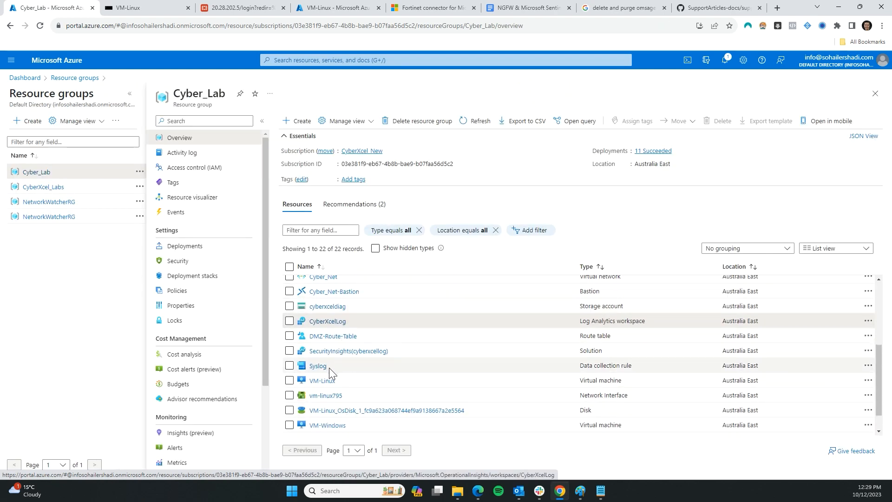
scroll(330, 367, "up", 4)
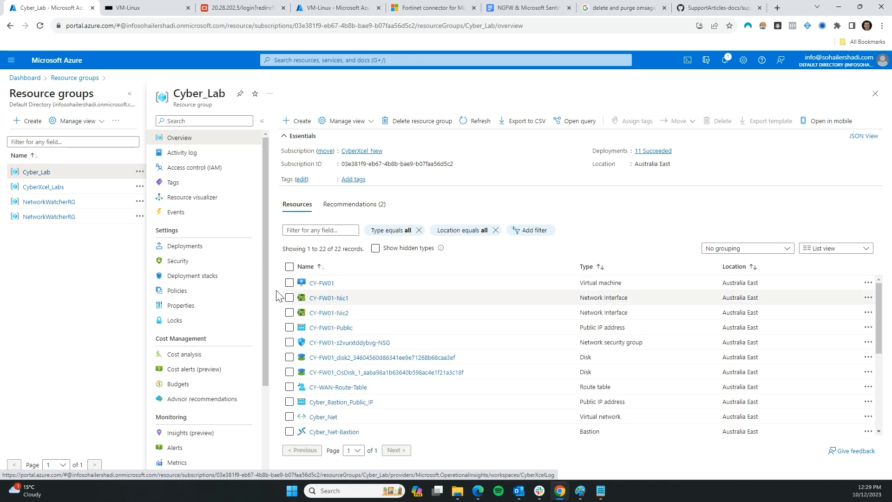
Step: Go back to the dashboard, open Microsoft Sentinel for the cyberxcellog workspace, and open the Fortinet data connector's page
scroll(204, 269, "down", 3)
scroll(208, 279, "up", 3)
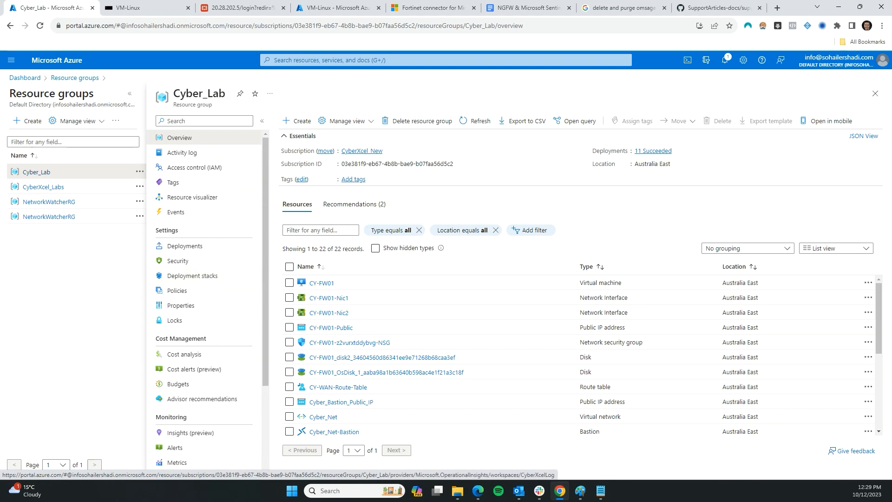
left_click(24, 77)
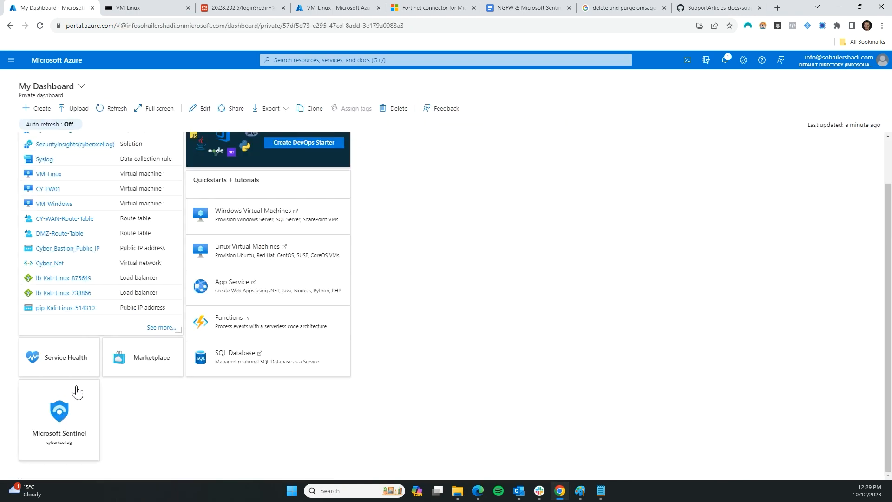
left_click(61, 421)
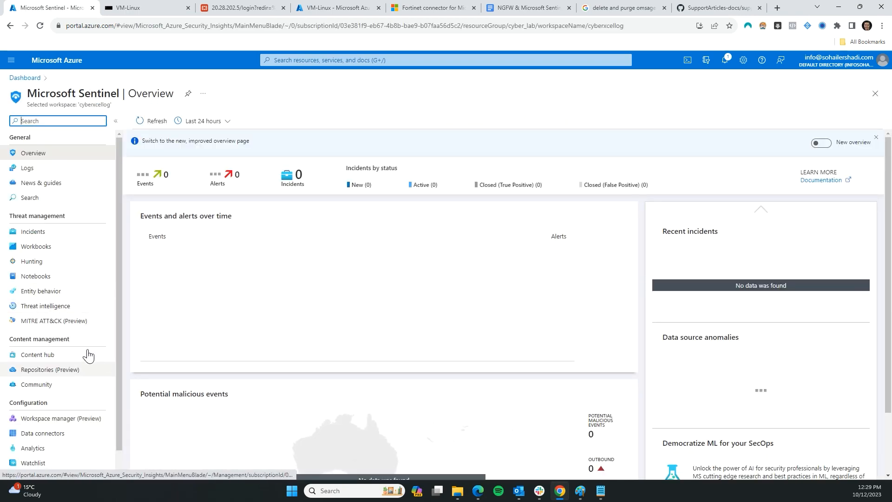
left_click(30, 436)
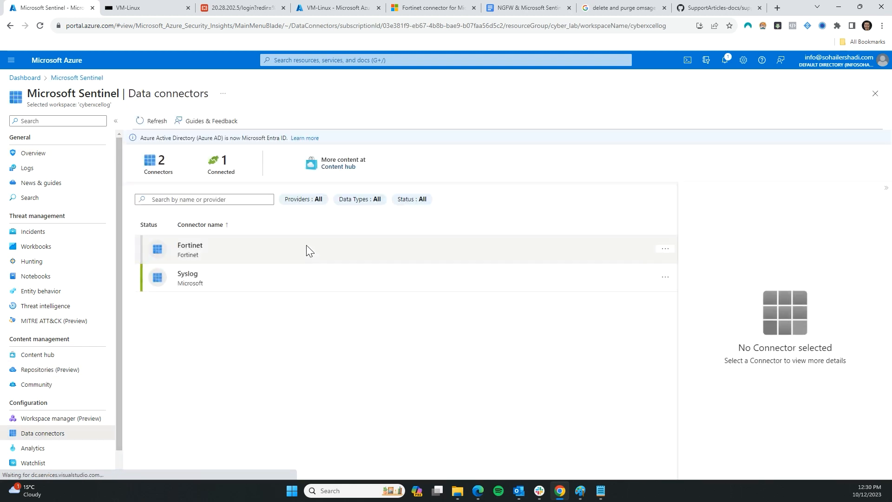
left_click(589, 262)
scroll(753, 395, "down", 5)
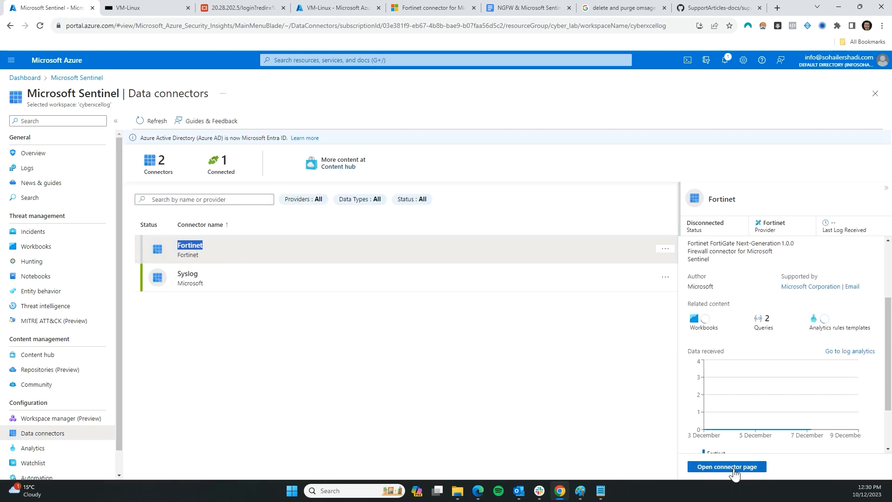
left_click(728, 467)
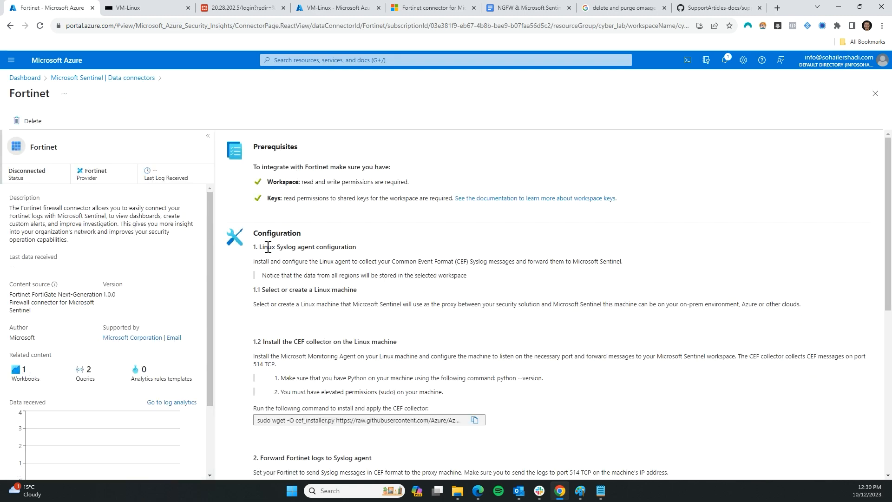
Step: Copy the CEF collector installation command from section 1.2 of the Fortinet connector page and run it in the VM-Linux terminal
scroll(268, 247, "down", 3)
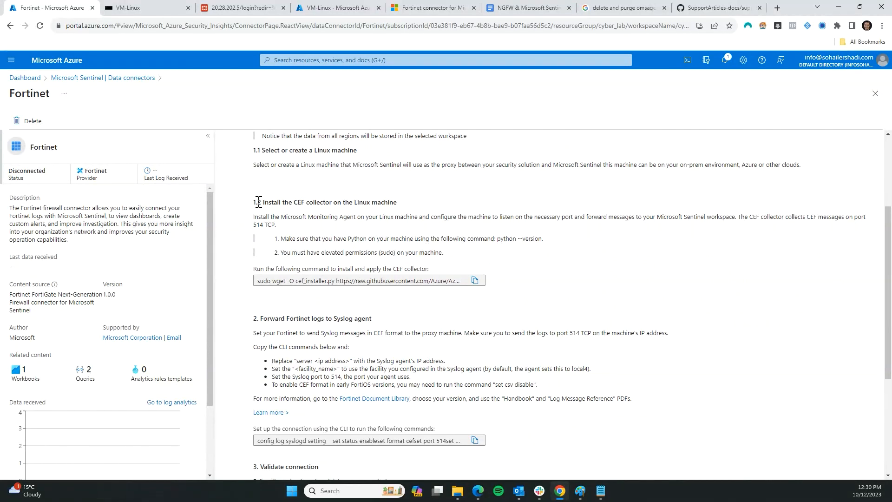
left_click_drag(259, 202, 398, 202)
left_click(307, 202)
left_click(359, 199)
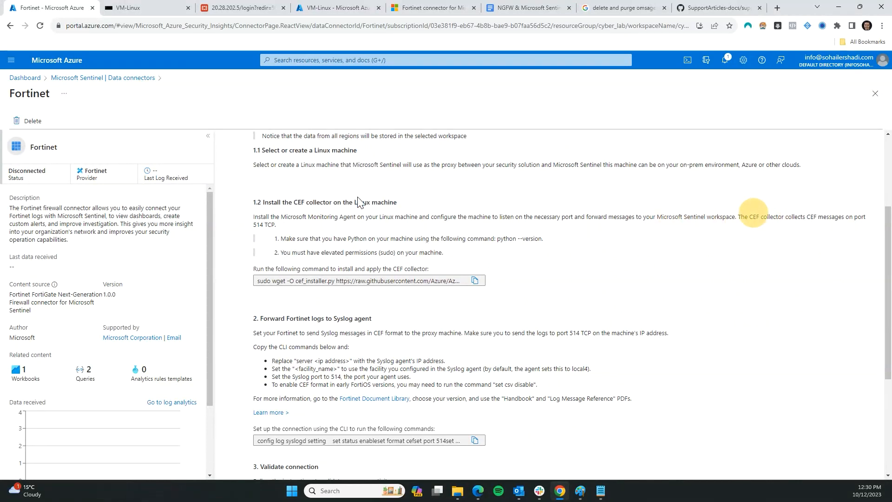
left_click(475, 281)
left_click(139, 8)
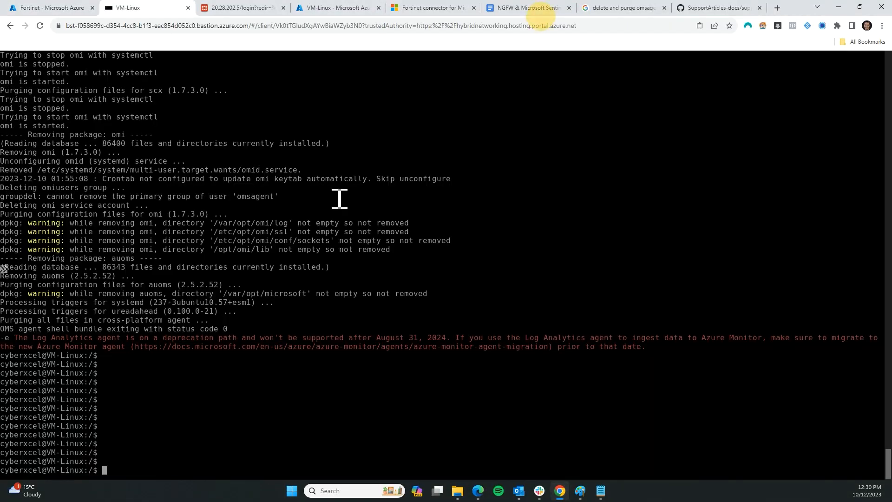
key("ctrl+v")
key("Return")
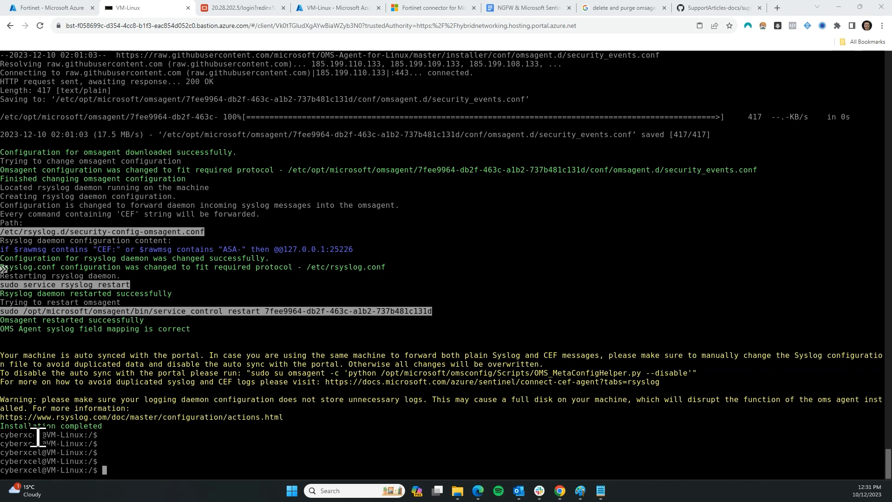
left_click_drag(35, 435, 124, 444)
left_click(126, 444)
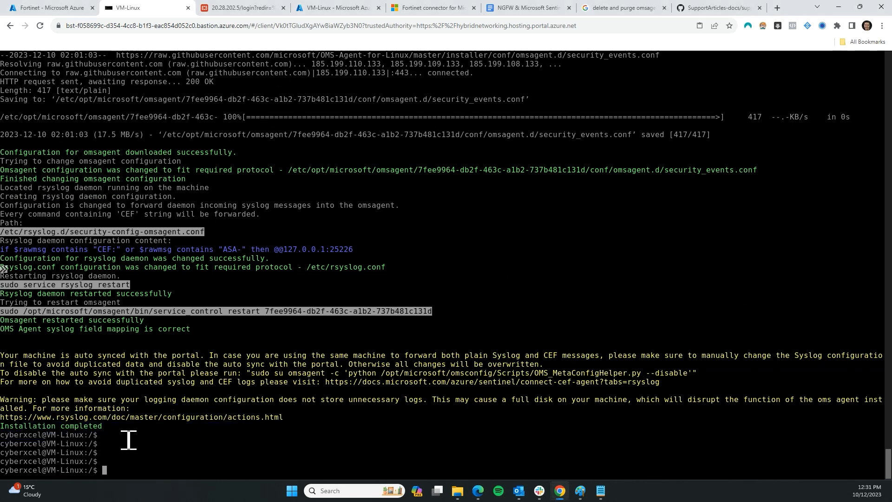
Step: On the Fortinet connector page, examine section 2 on forwarding Fortinet logs and highlight its CLI setup instruction and syslogd commands
left_click(81, 4)
scroll(264, 226, "down", 1)
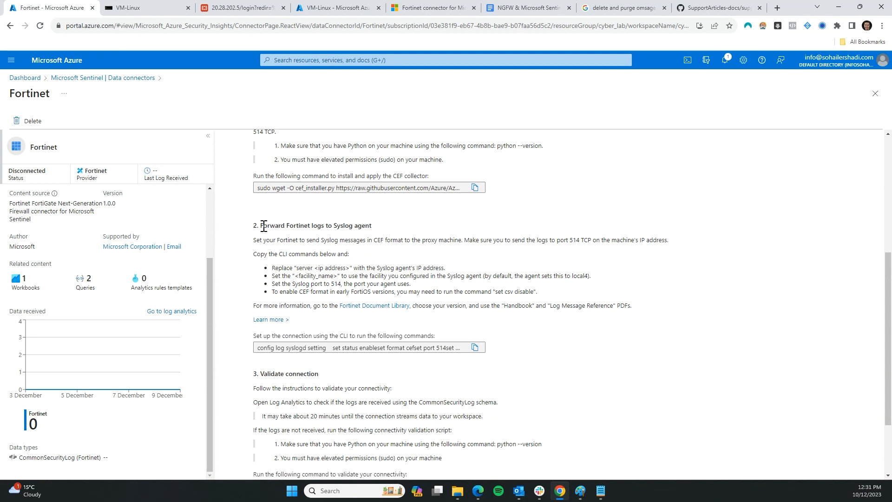
left_click_drag(264, 227, 347, 226)
left_click(315, 228)
left_click_drag(288, 336, 390, 338)
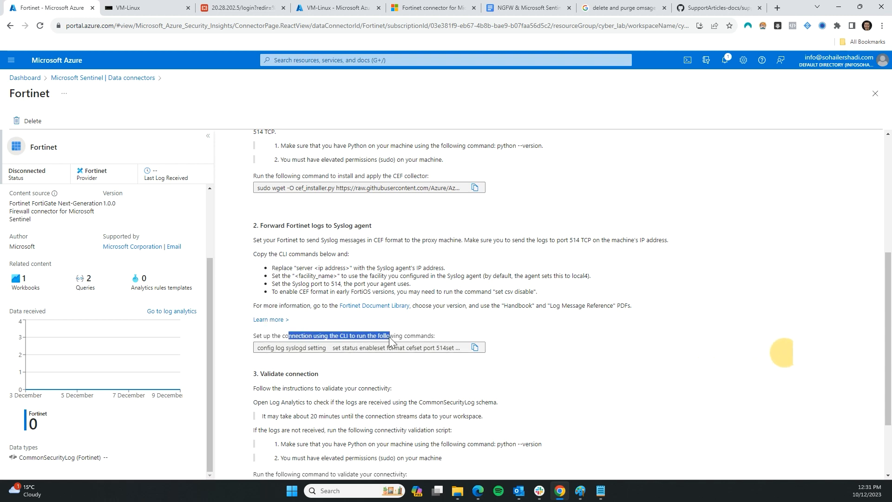
left_click(306, 347)
left_click_drag(304, 348, 370, 350)
left_click(365, 349)
double_click(366, 349)
Step: Highlight the Validate connection instruction about checking received logs in Log Analytics with the CommonSecurityLog schema
left_click_drag(470, 309, 490, 309)
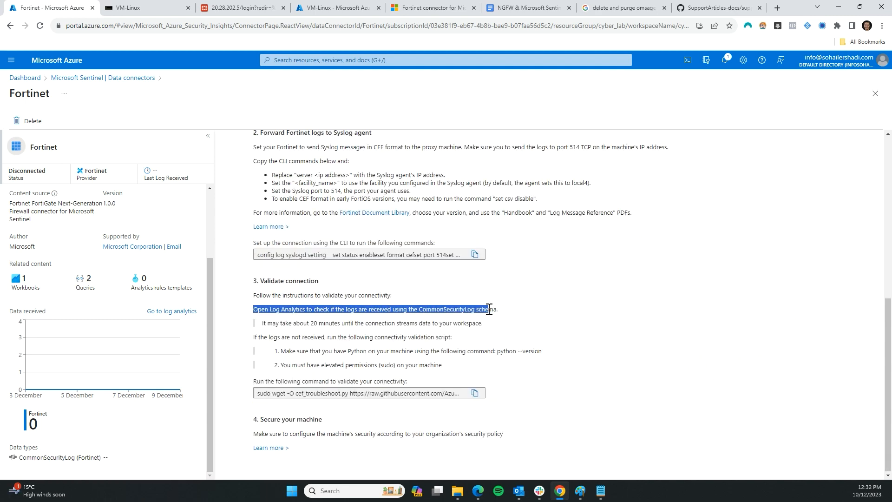
left_click(490, 310)
left_click_drag(420, 309, 474, 309)
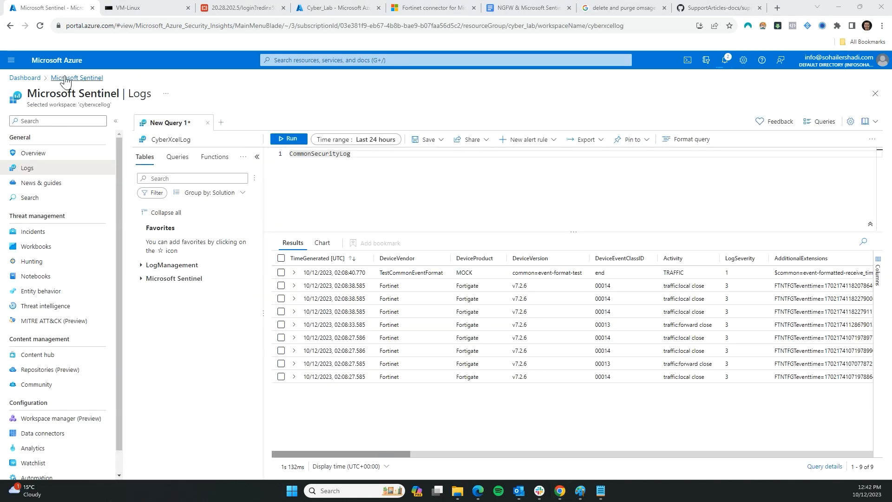
Step: Review the CommonSecurityLog query results in Sentinel Logs and revisit the Google result on purging the OMS agent
left_click(361, 158)
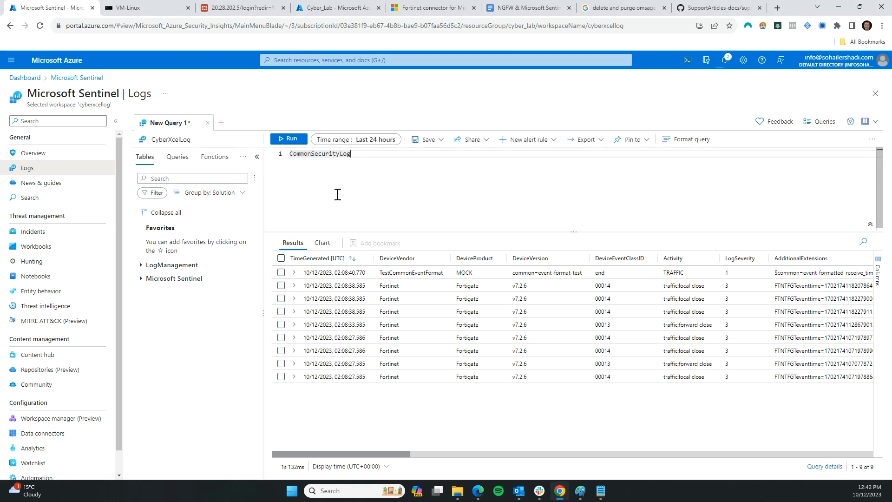
left_click(595, 7)
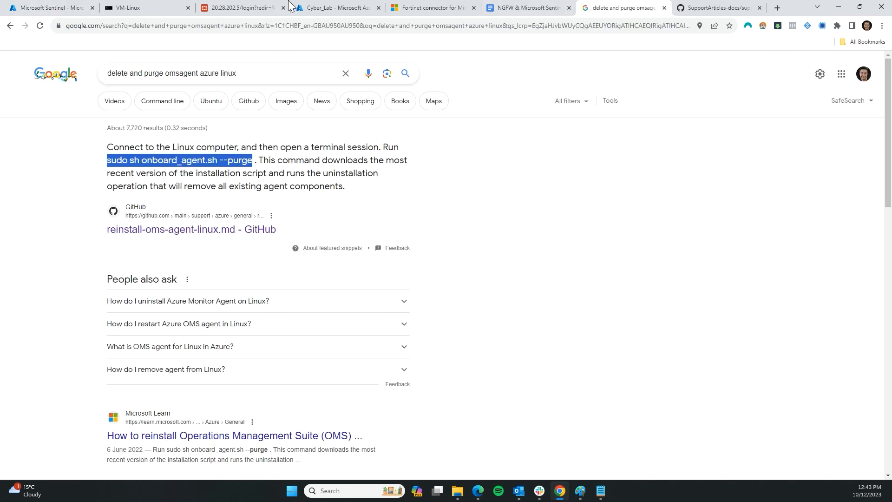
left_click(55, 5)
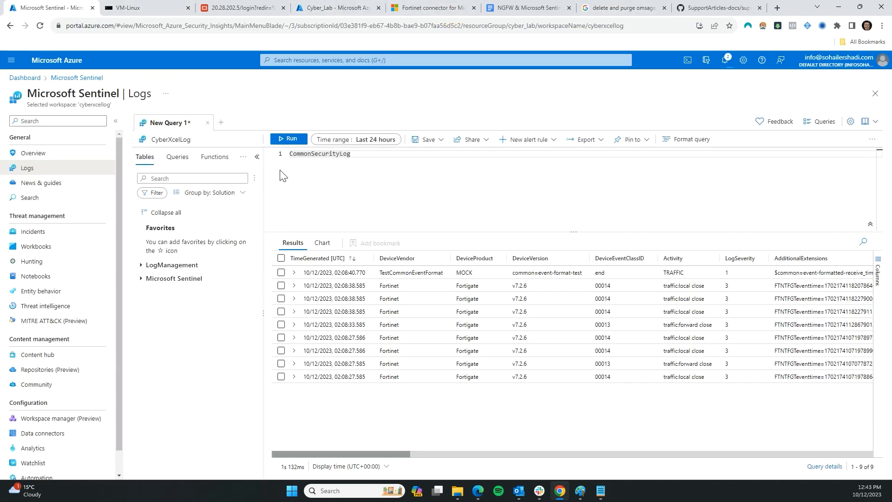
left_click(339, 4)
left_click(28, 4)
Step: Reopen the Fortinet connector page from Sentinel's data connectors and review its configuration, log forwarding and connection validation instructions
scroll(41, 396, "down", 1)
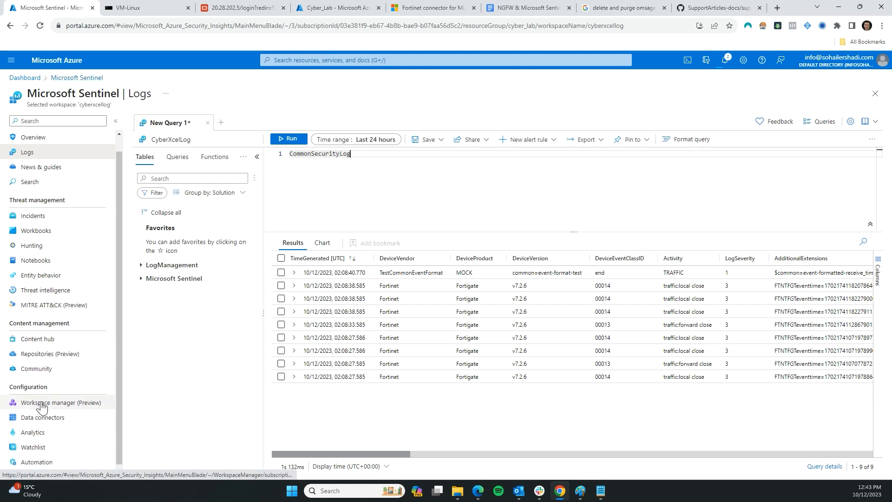
scroll(42, 409, "down", 1)
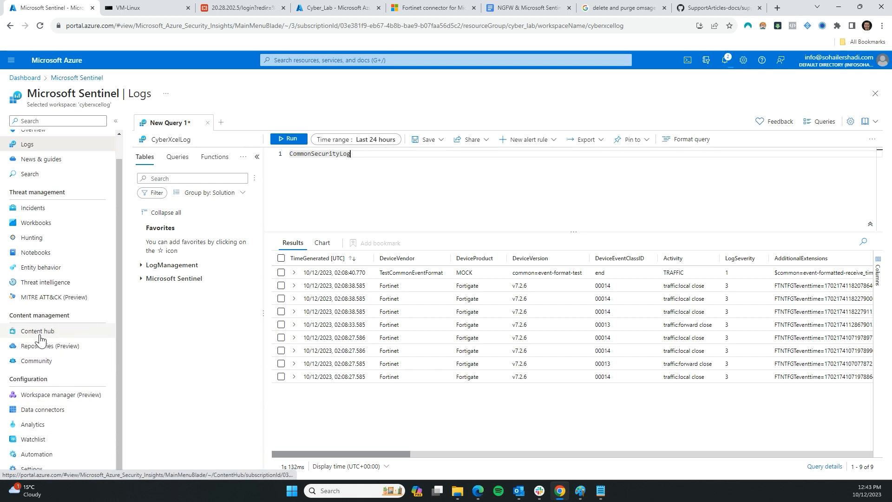
left_click(37, 410)
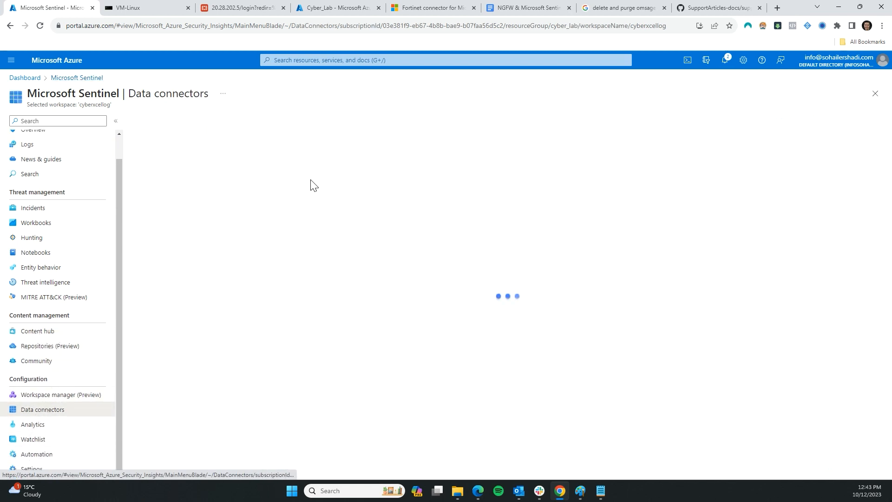
left_click(232, 259)
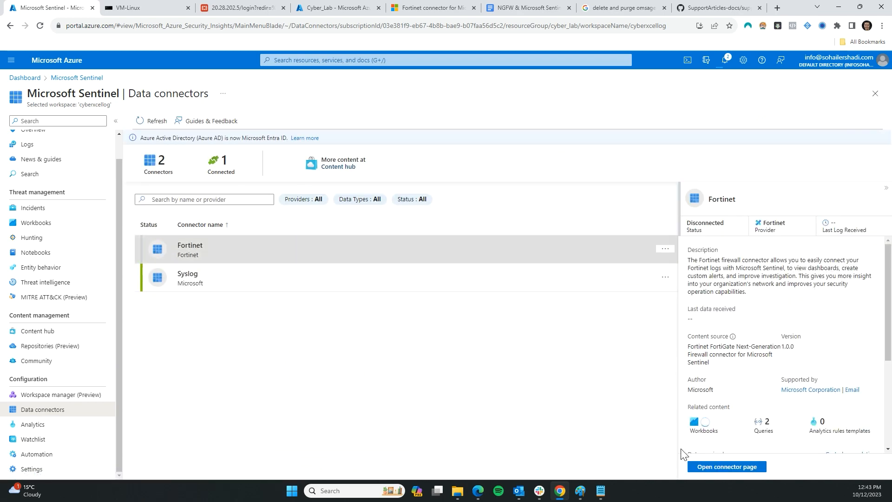
left_click(724, 467)
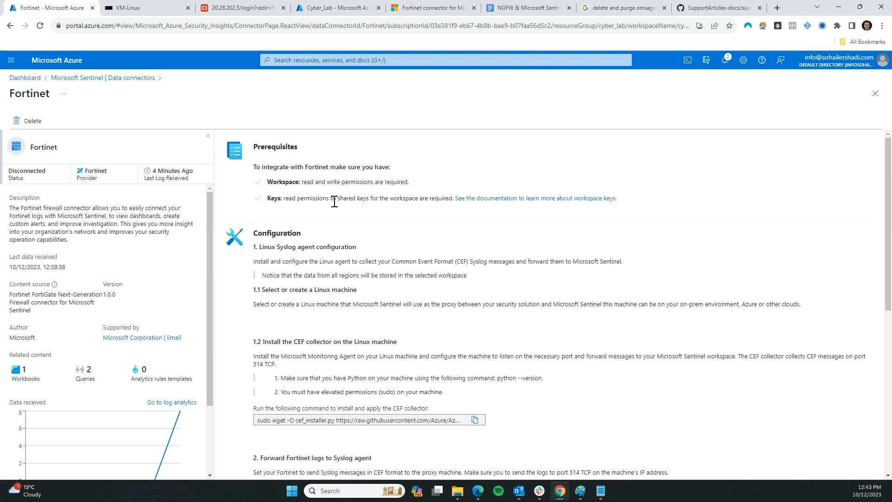
scroll(288, 269, "down", 2)
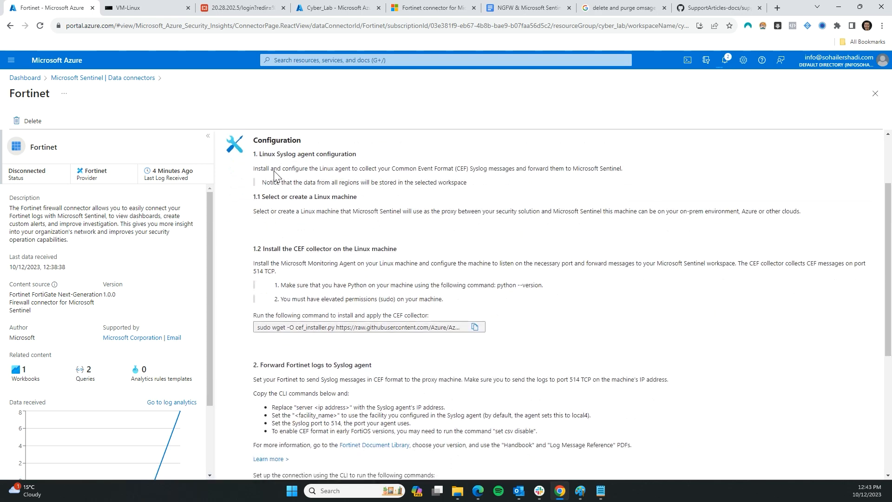
scroll(313, 325, "down", 3)
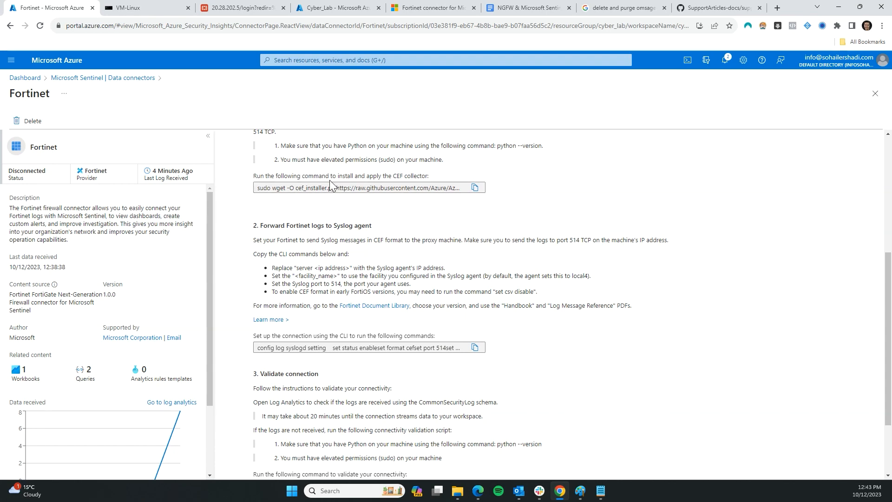
scroll(327, 191, "down", 2)
scroll(316, 219, "up", 3)
scroll(307, 237, "down", 3)
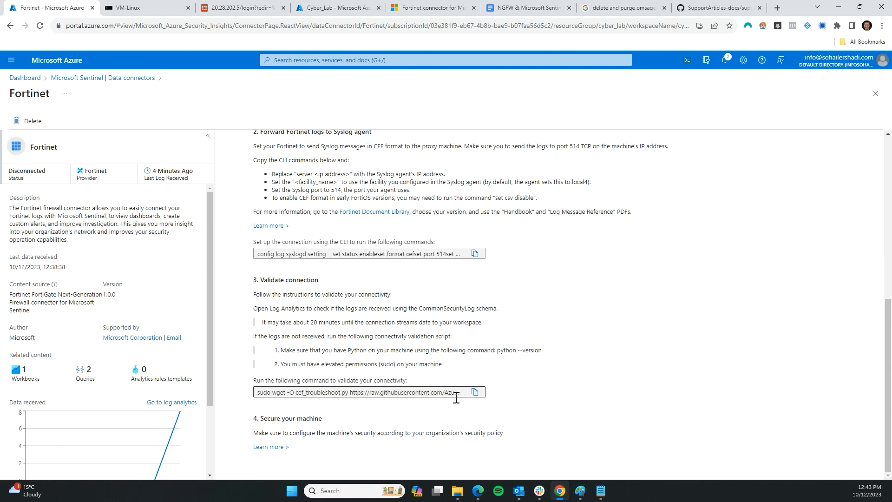
Step: Switch to the Notepad note containing apt install policycoreutils, highlight the command, and return to the Fortinet connector page
mouse_move(608, 496)
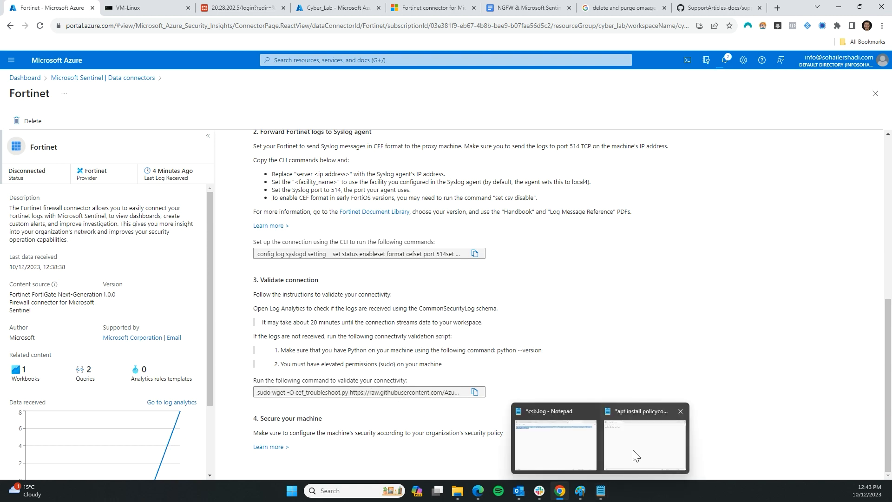
left_click(647, 448)
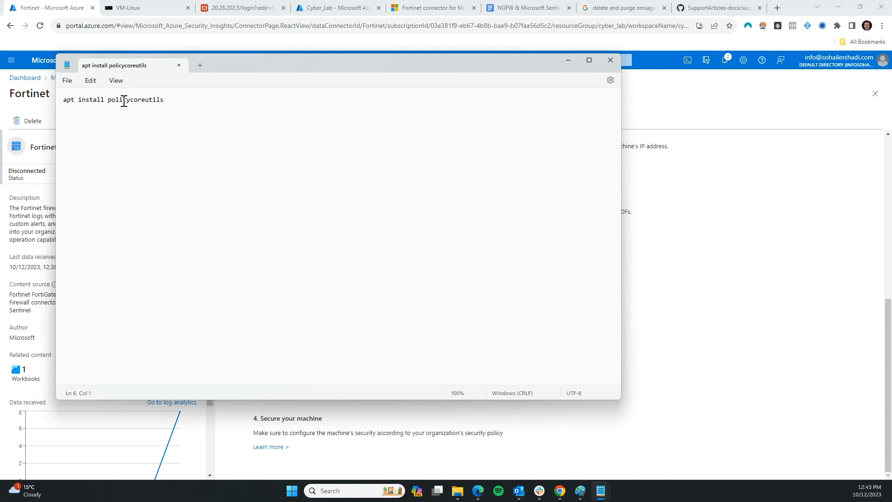
left_click_drag(109, 101, 179, 99)
left_click(175, 106)
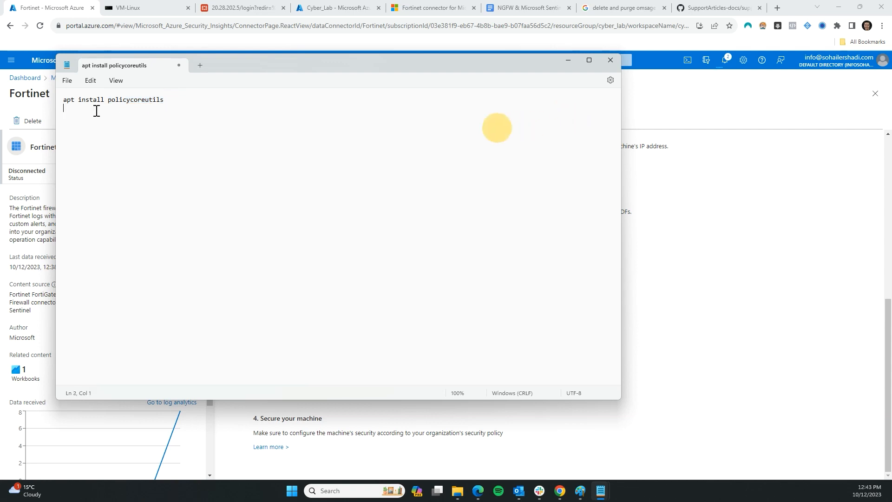
left_click_drag(96, 110, 52, 102)
left_click(167, 98)
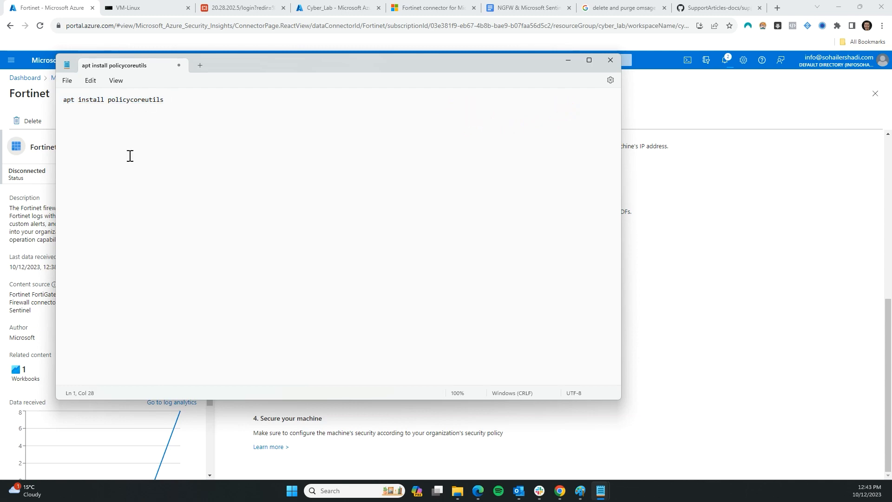
key("alt+Tab")
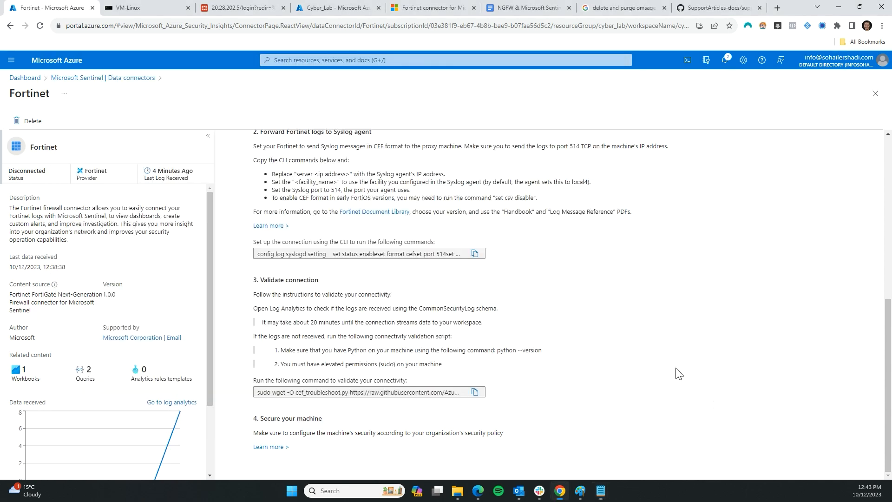
Step: Check the CEF troubleshooting output in the VM-Linux terminal and the Data received chart and data types on the Fortinet connector page
left_click(140, 7)
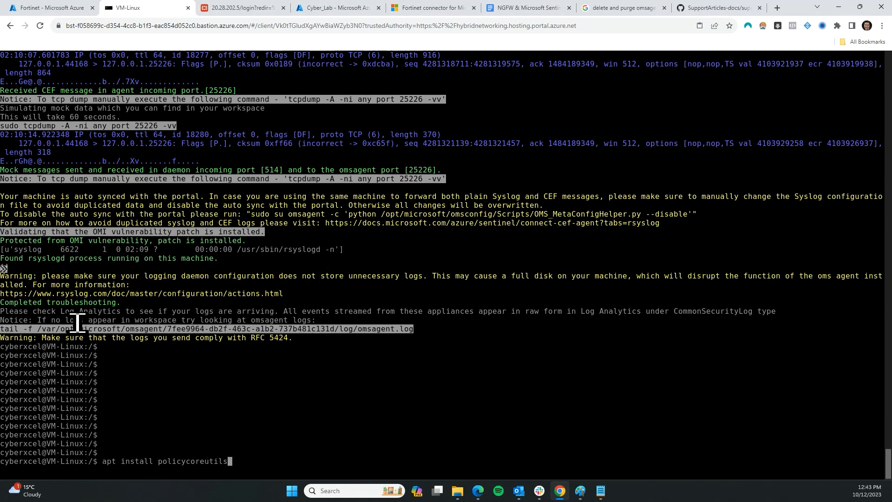
scroll(203, 363, "up", 7)
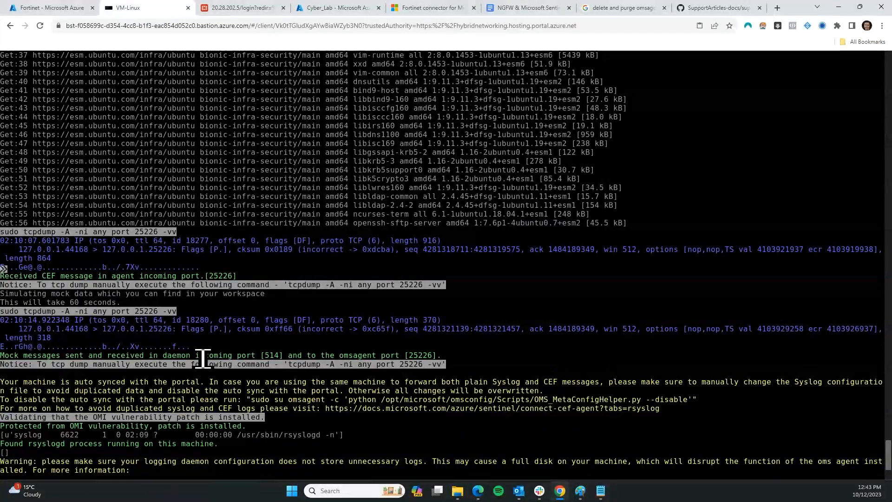
left_click(56, 8)
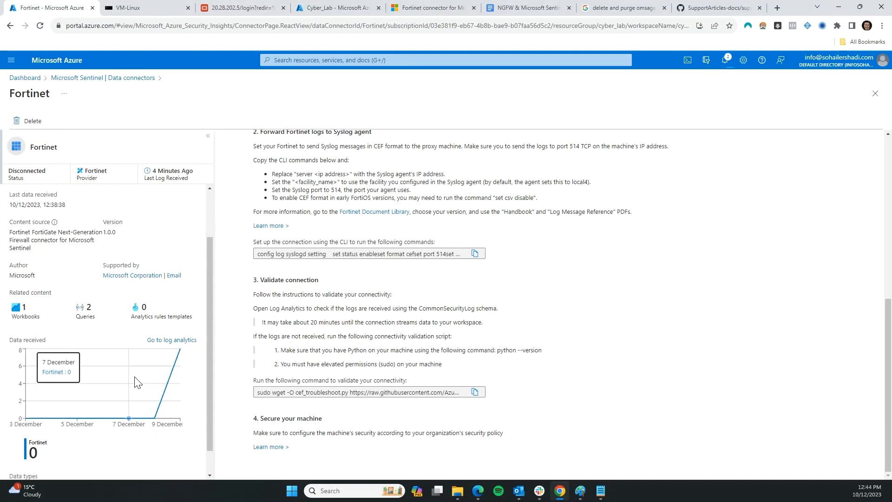
scroll(176, 353, "down", 2)
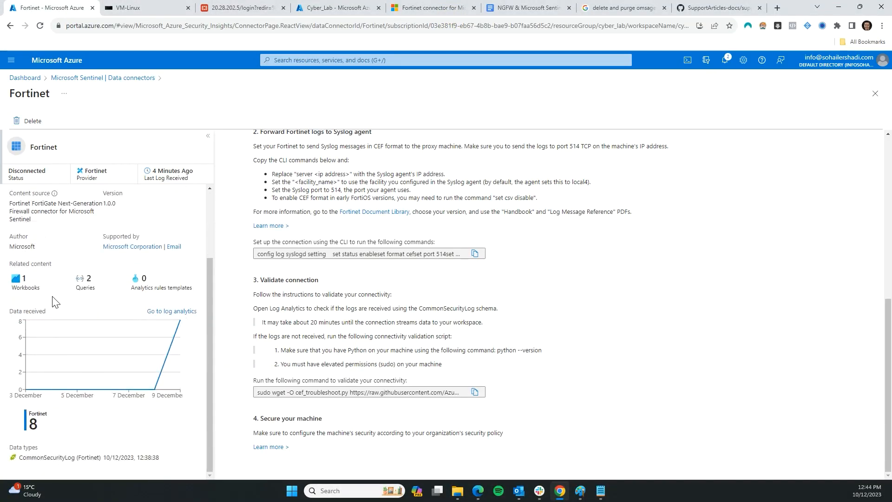
Step: Inspect the Fortinet connector's Data received chart and details, return to Sentinel's data connectors list, and refresh it
mouse_move(176, 339)
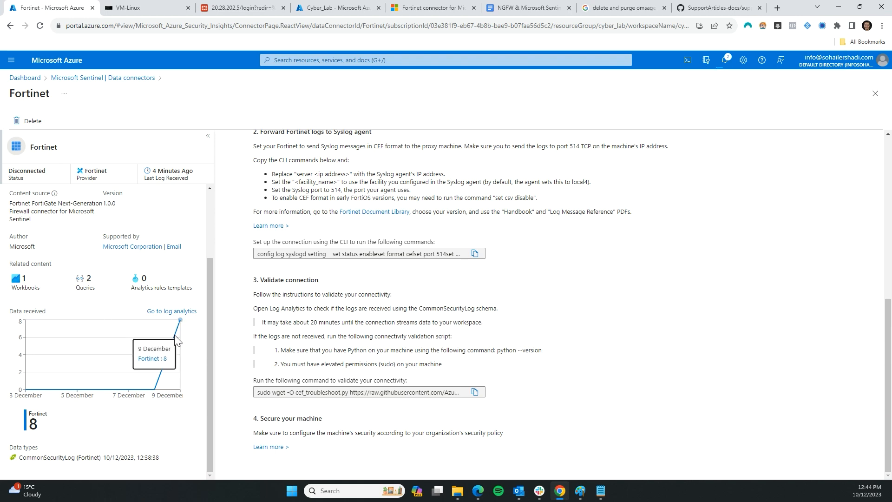
scroll(174, 357, "up", 2)
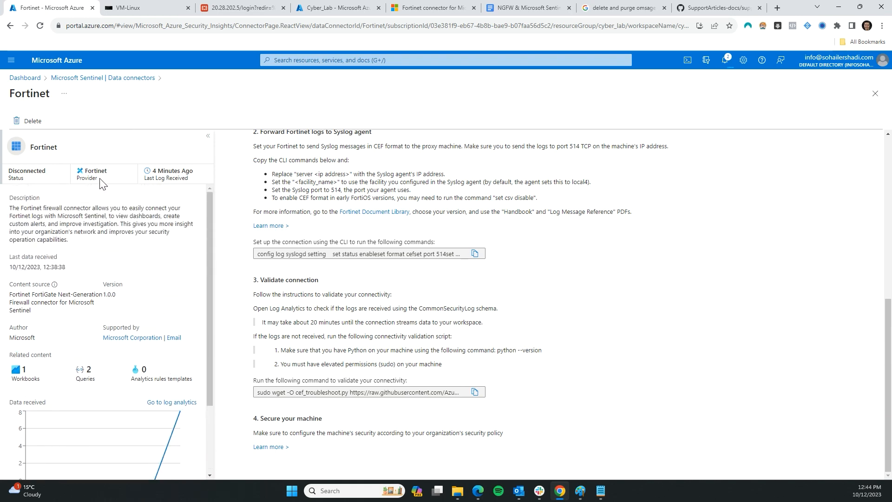
left_click(104, 79)
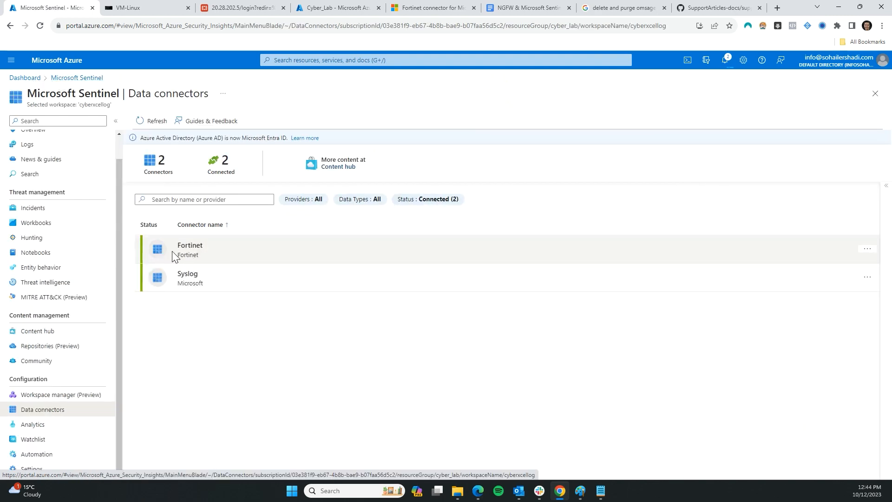
left_click(151, 120)
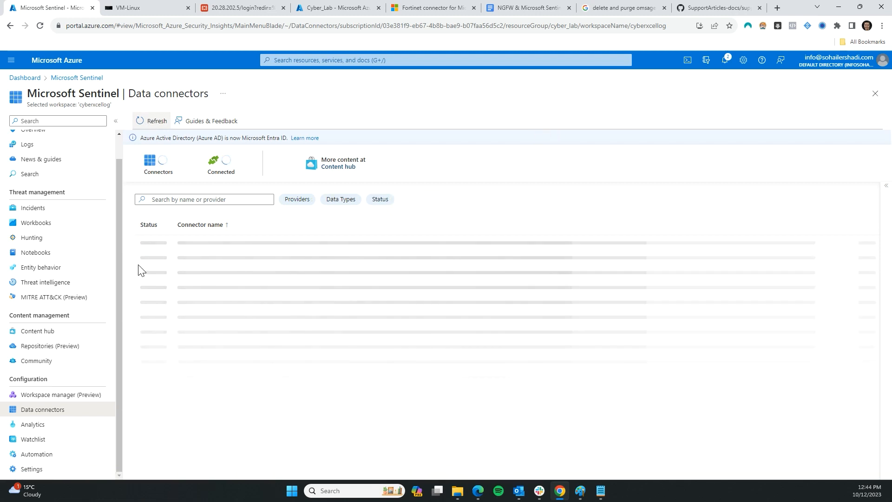
Step: Open Sentinel Logs, dismiss the Queries window, and run the CommonSecurityLog query over the last 24 hours
scroll(58, 239, "up", 1)
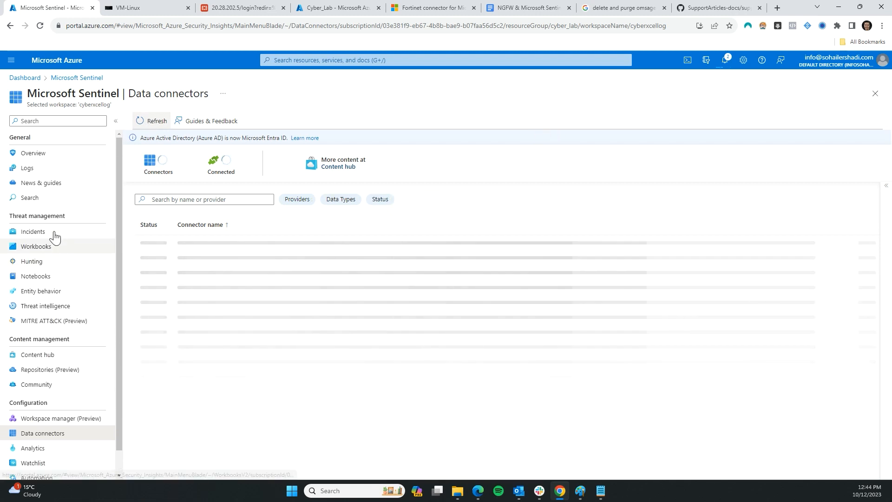
left_click(40, 170)
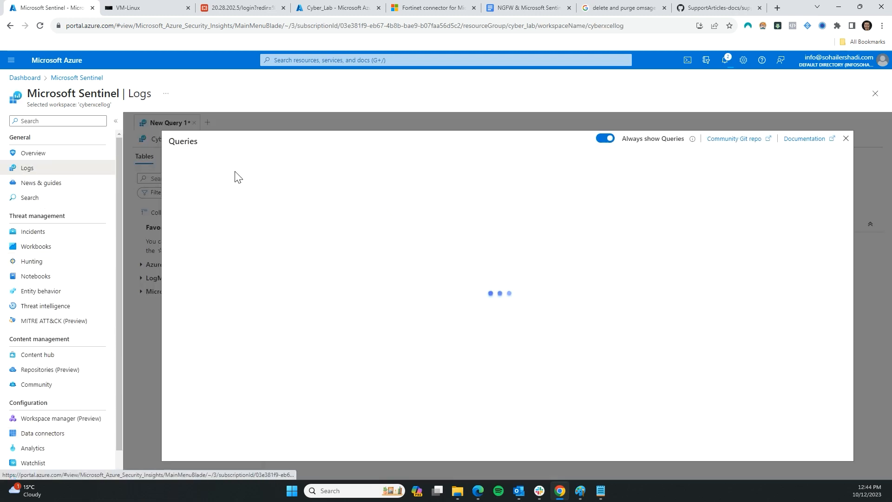
left_click(846, 138)
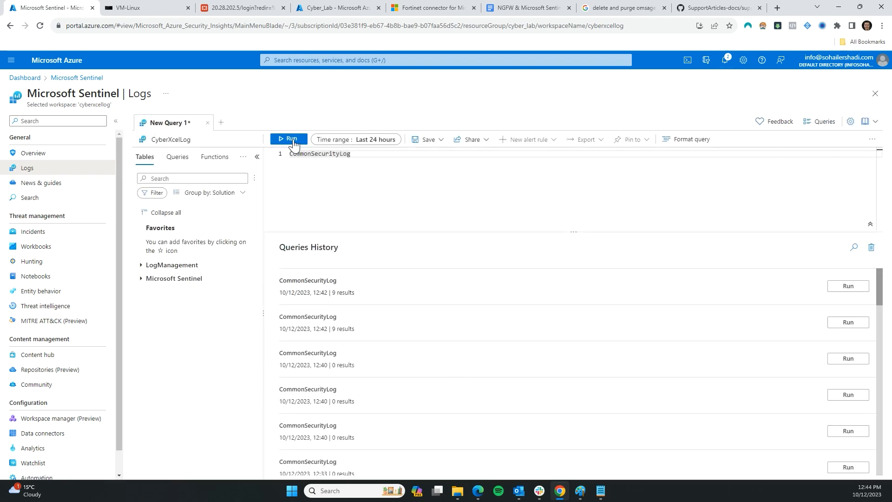
left_click(293, 139)
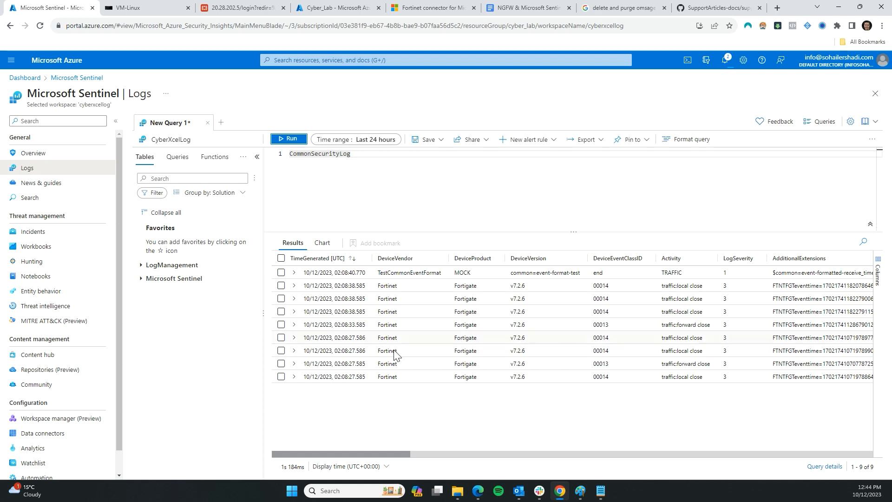
mouse_move(380, 447)
left_mouse_down()
mouse_move(450, 461)
mouse_move(390, 462)
left_mouse_up()
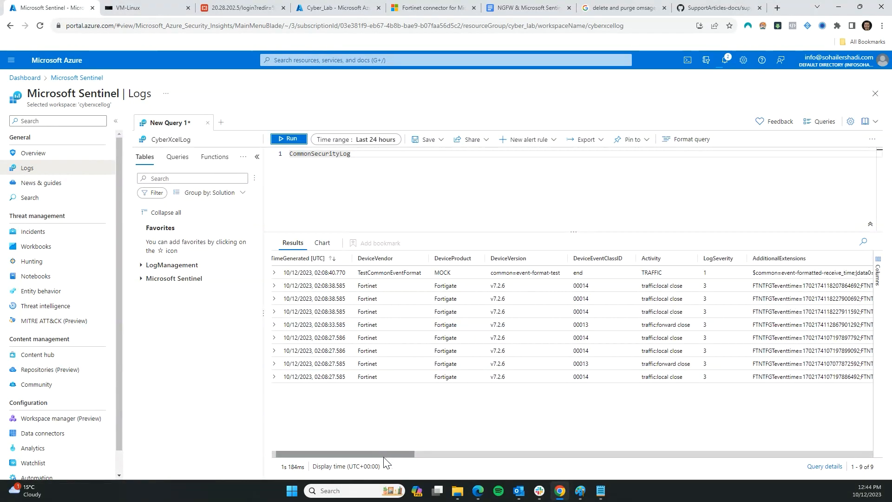
Step: Expand the first Fortinet record in the CommonSecurityLog results and review its fields through to the resource ID
left_click(274, 286)
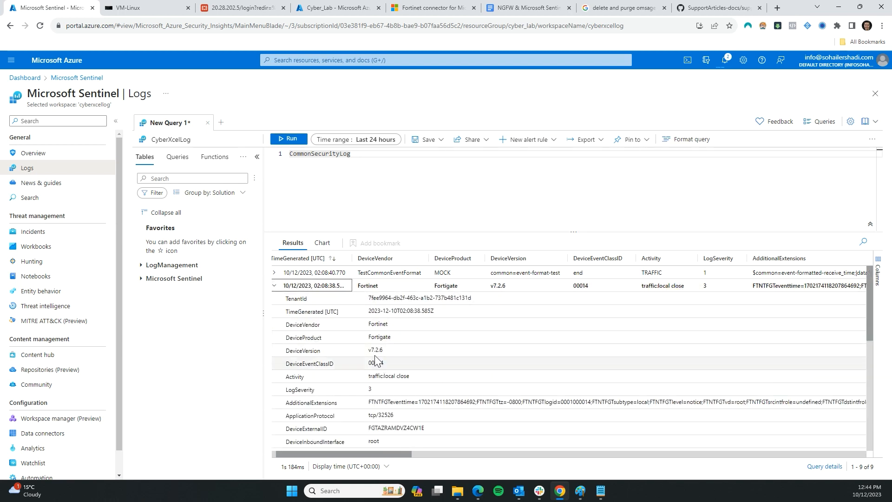
scroll(378, 359, "down", 2)
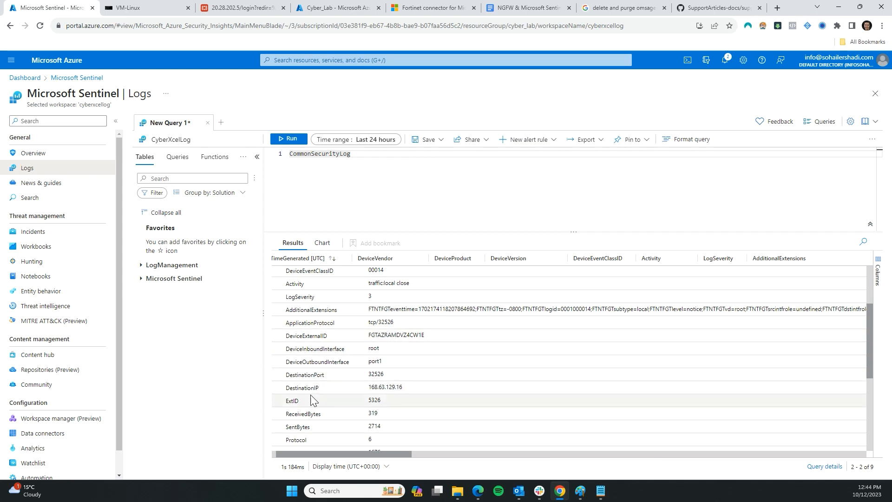
scroll(395, 395, "down", 1)
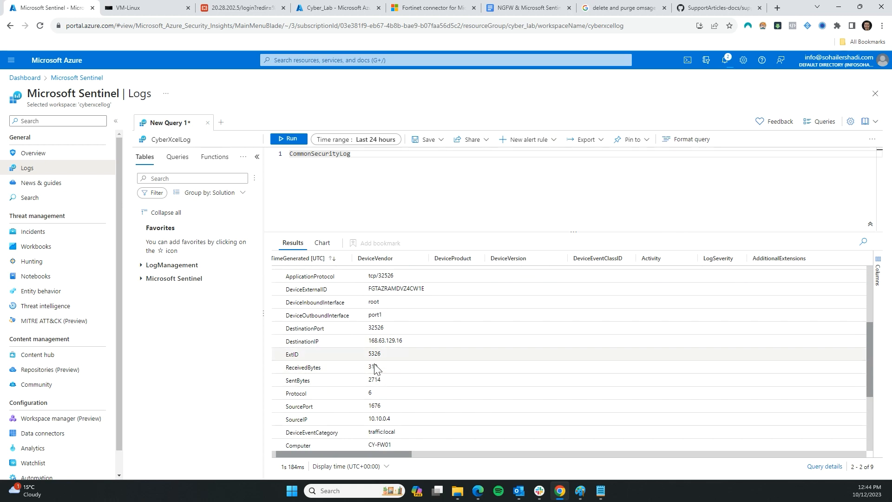
scroll(386, 378, "down", 2)
scroll(398, 391, "down", 1)
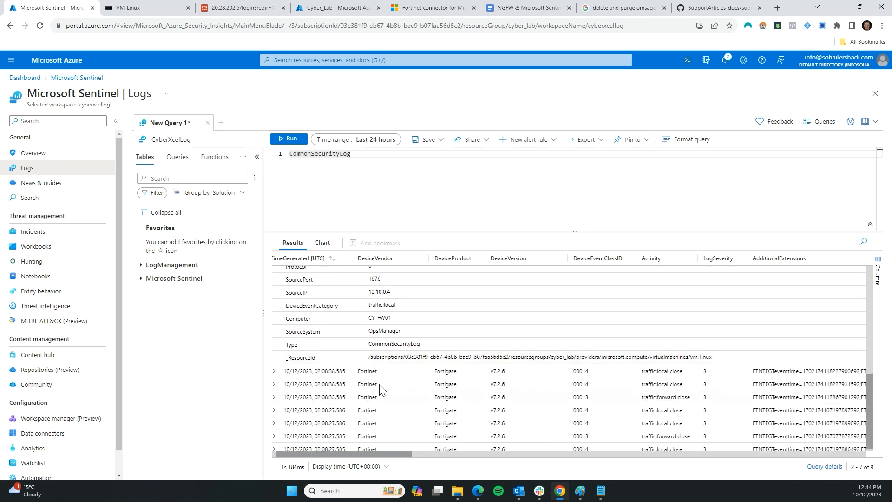
Step: Expand the second Fortinet record in the results and examine its device, destination, traffic and source fields
left_click(275, 367)
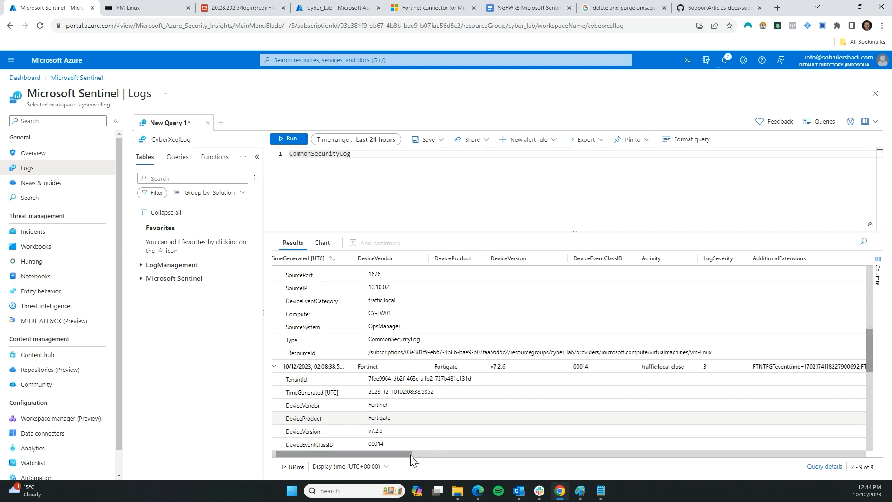
scroll(399, 372, "down", 4)
scroll(401, 382, "down", 3)
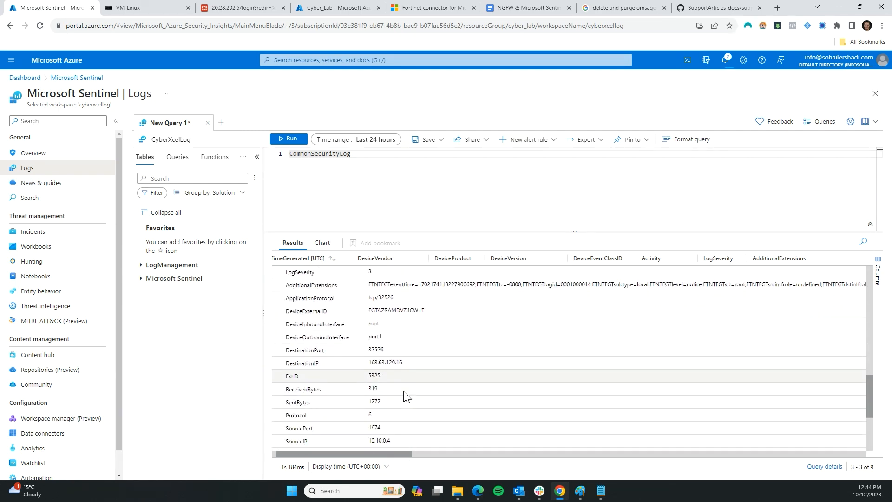